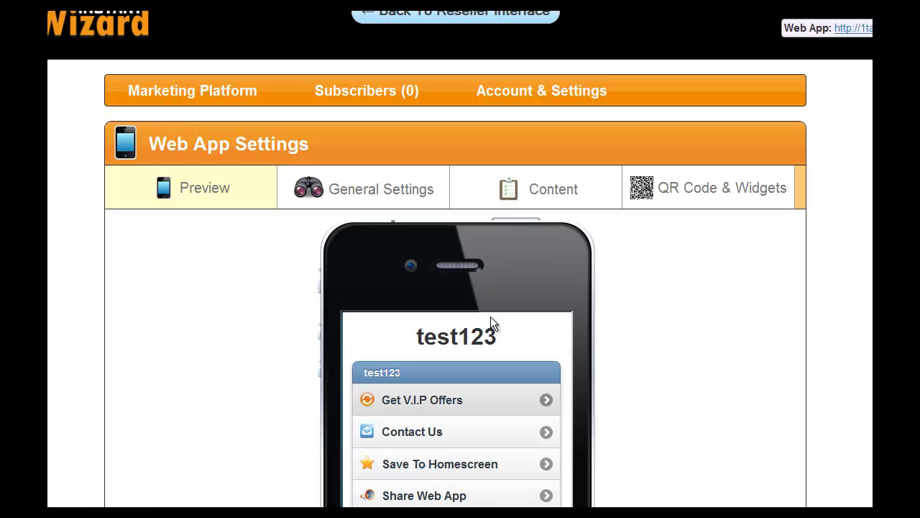
- Show the test123 web app's general settings, such as title, logo and contact details
left_click(379, 193)
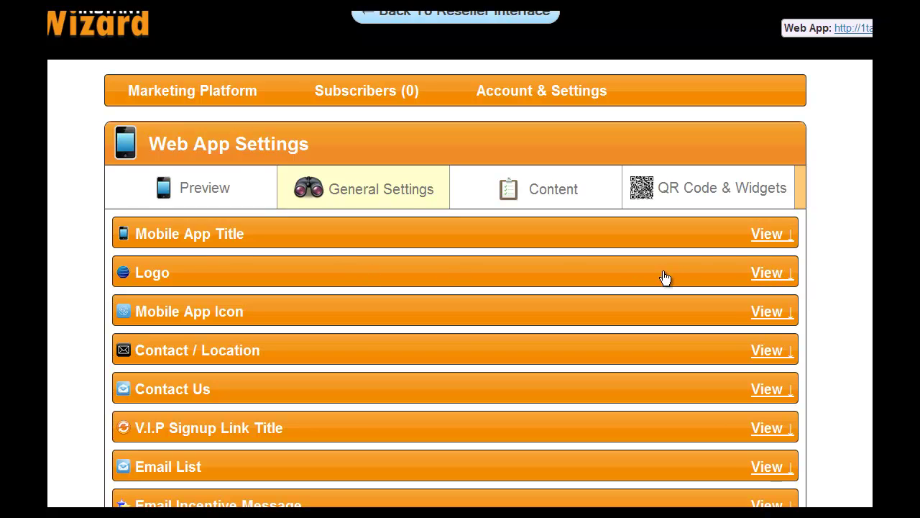
- Expand the Logo row to reveal the image upload and logo creator options
left_click(767, 276)
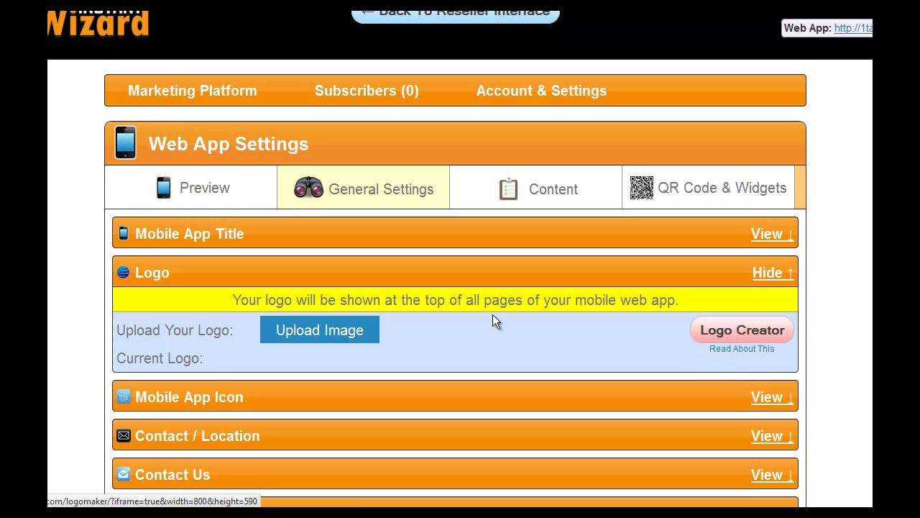
left_click(741, 336)
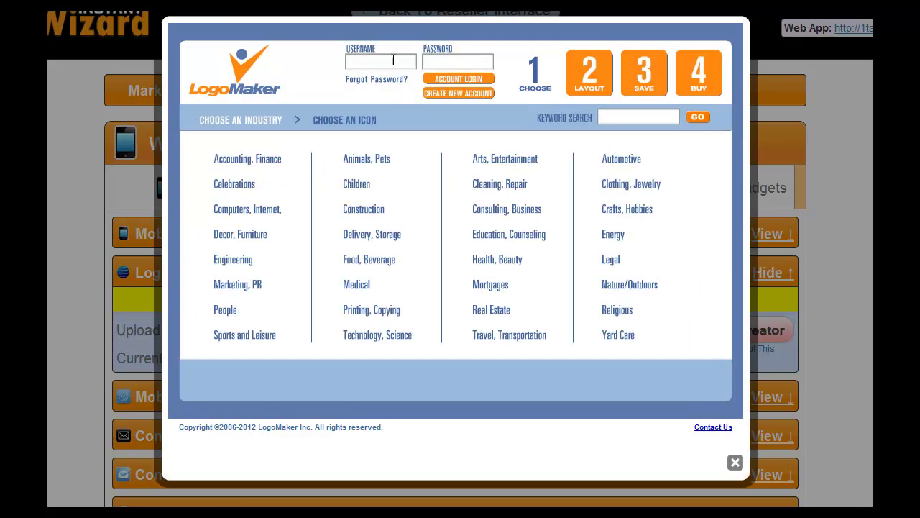
type("lamil80")
key("Tab")
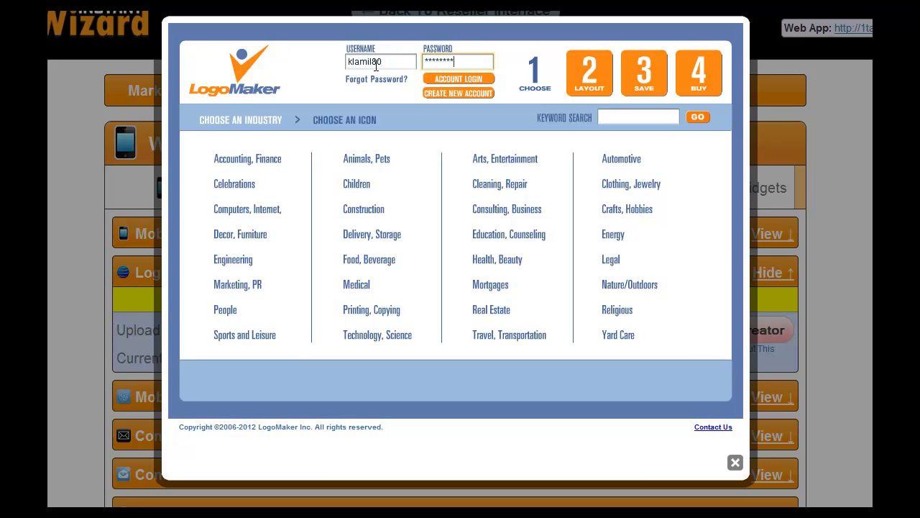
- Log in and open the symbol-based icons for the Construction industry
left_click(457, 82)
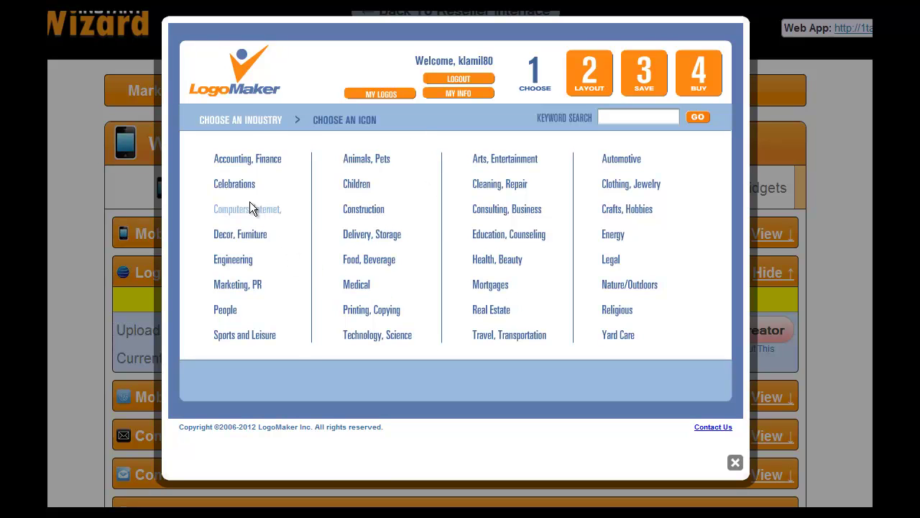
left_click(363, 210)
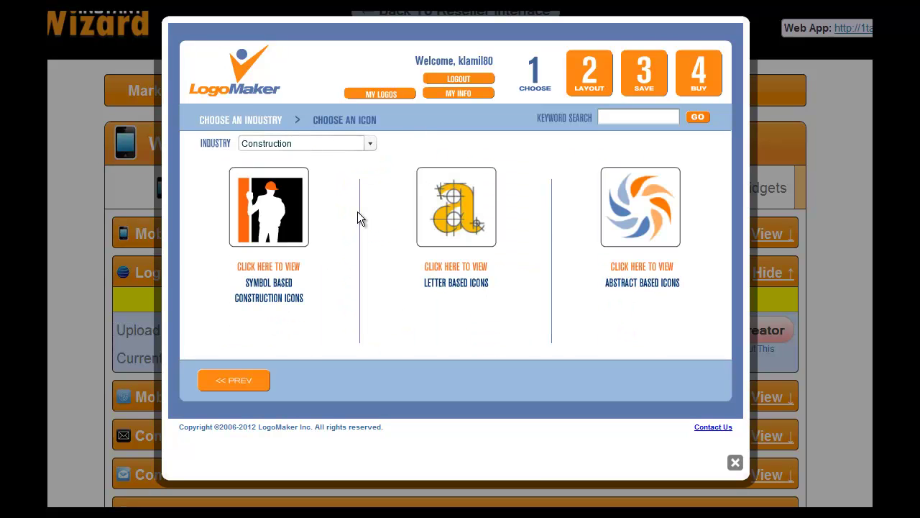
left_click(261, 223)
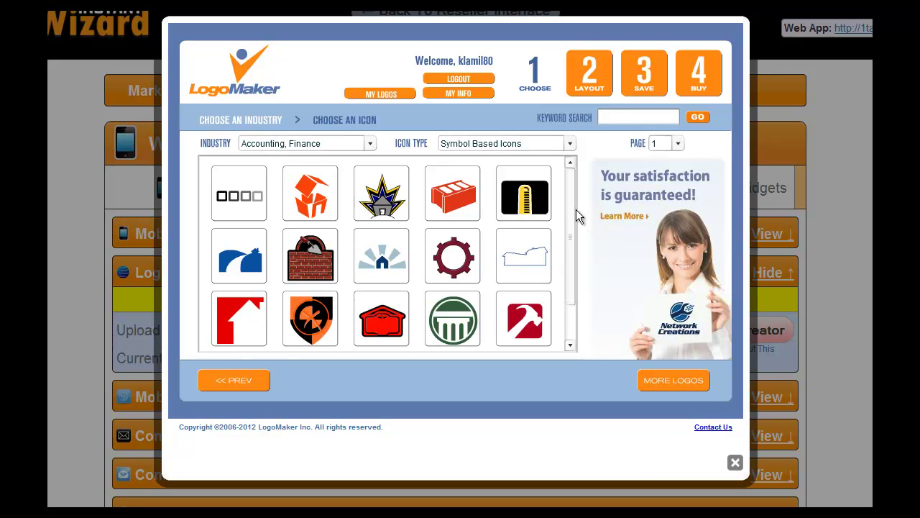
- Scroll the icon grid and load the second page of symbol icons
left_click_drag(570, 181, 571, 282)
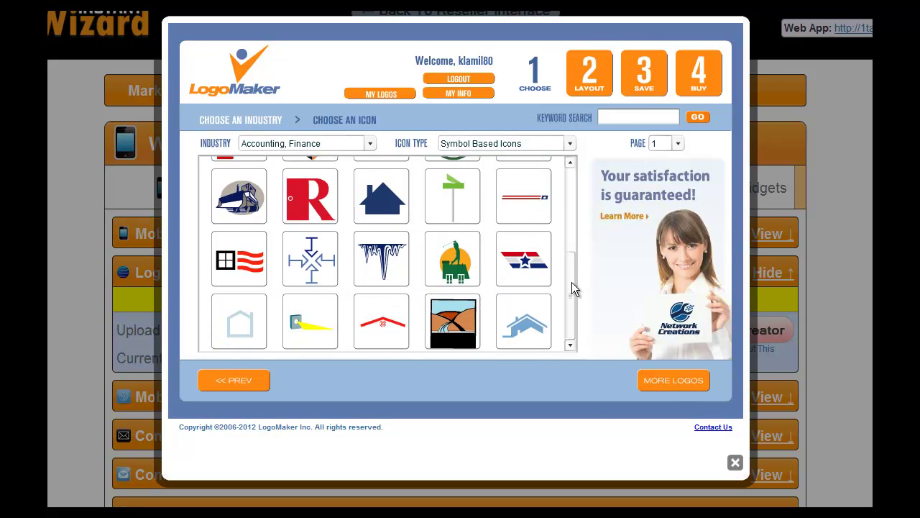
left_click(668, 383)
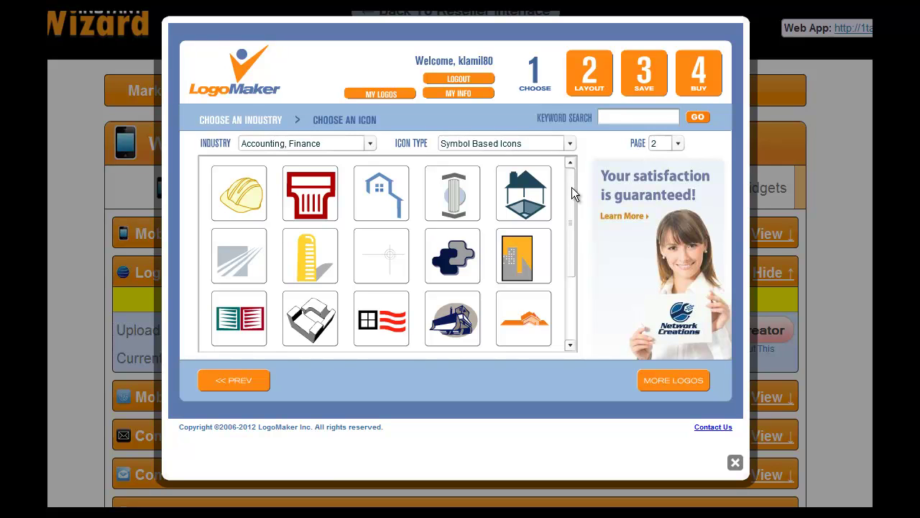
left_click_drag(572, 188, 571, 224)
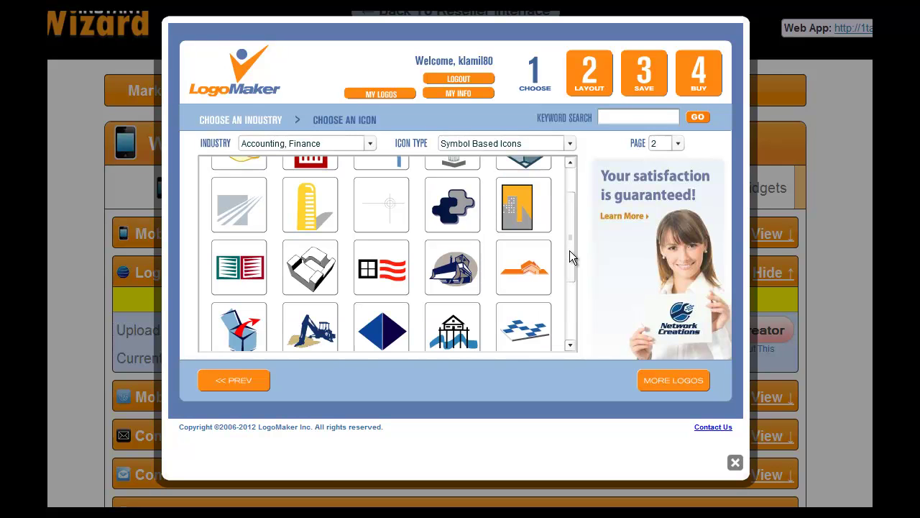
left_click_drag(572, 220, 568, 294)
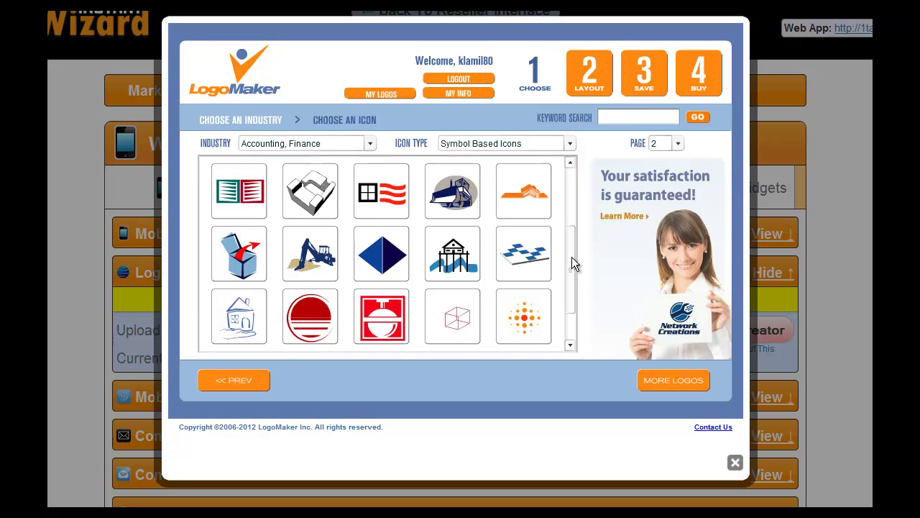
- Load the third and fourth pages of symbol icons, scrolling through each grid
left_click(664, 384)
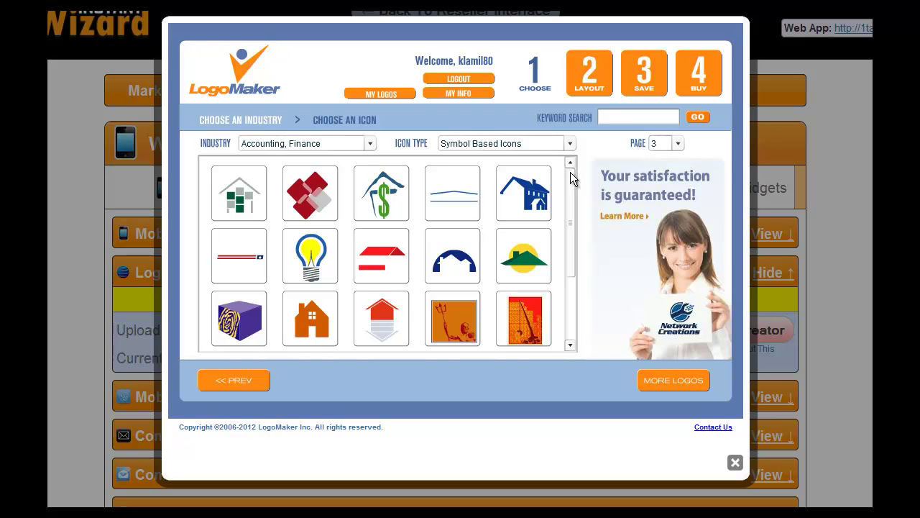
left_click_drag(570, 172, 572, 265)
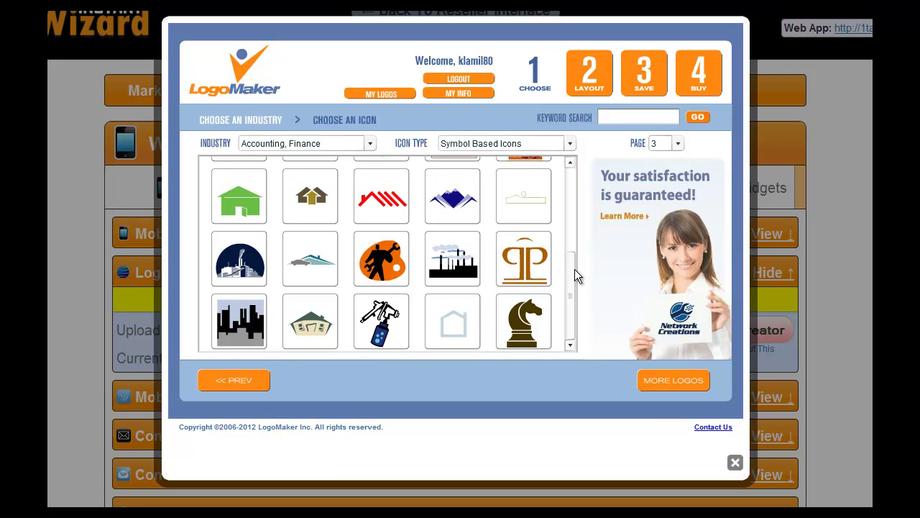
left_click(676, 380)
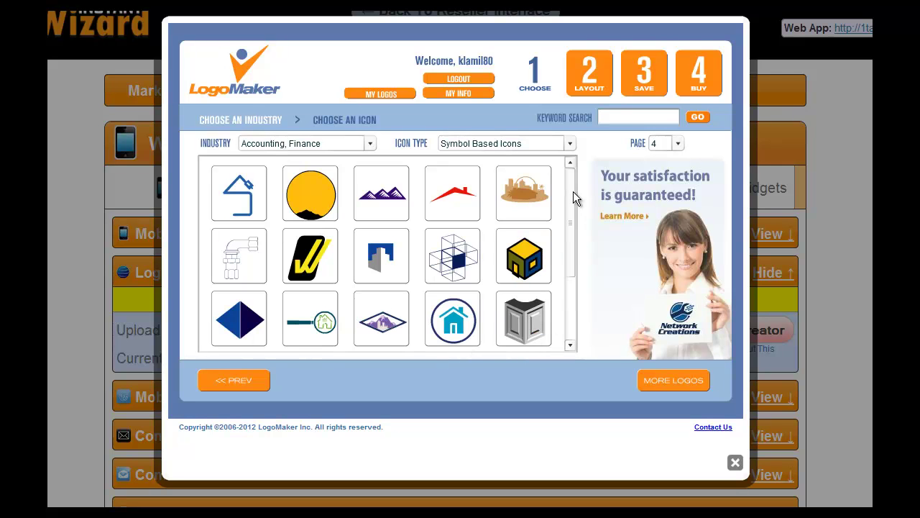
left_click_drag(573, 181, 568, 284)
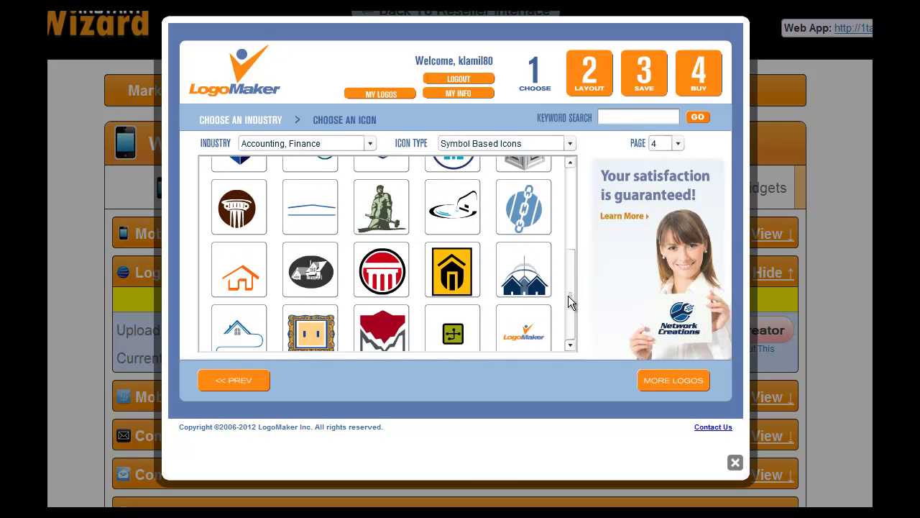
scroll(569, 302, "down", 1)
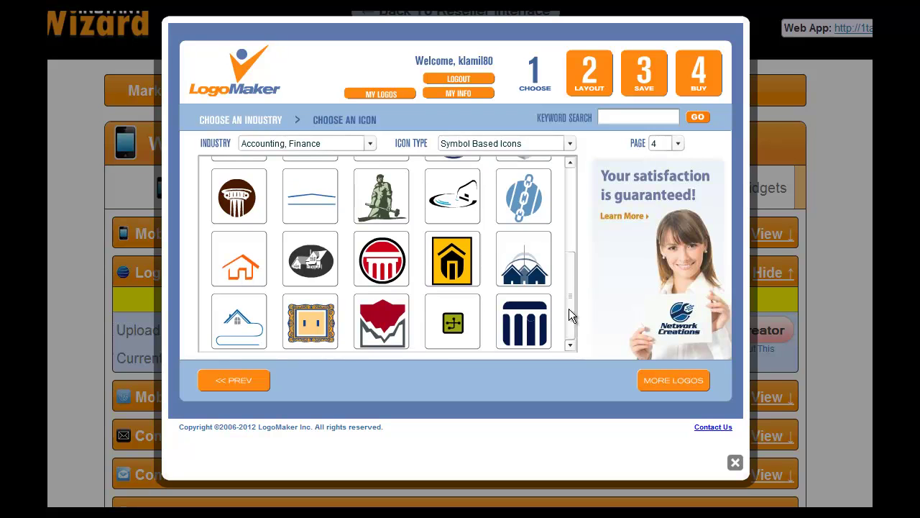
left_click_drag(569, 308, 569, 196)
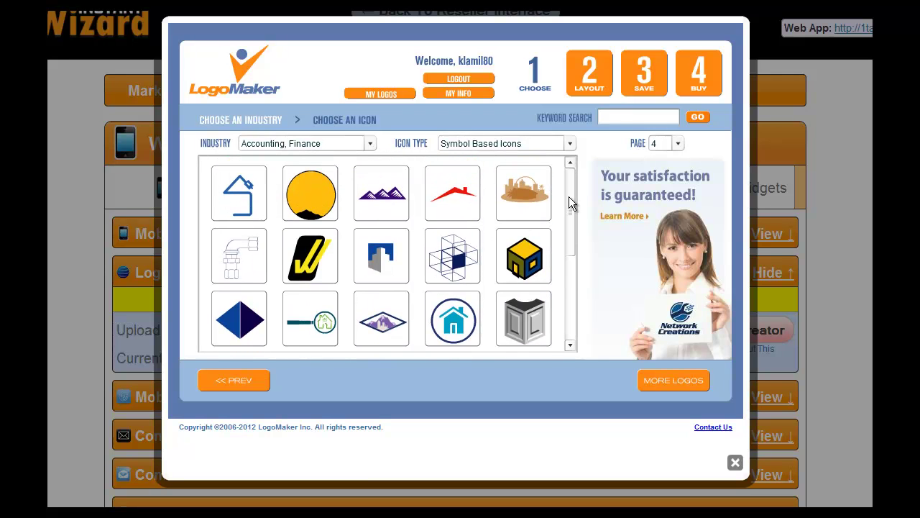
- Pick the red roof icon with text lines 'AmRoGroup LLC' and 'Roofing & Gutters'
left_click(461, 198)
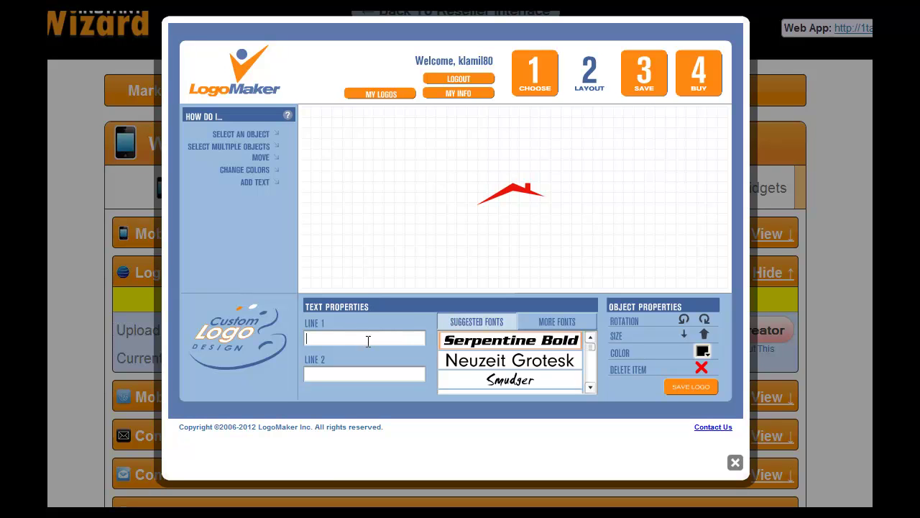
type("AmR")
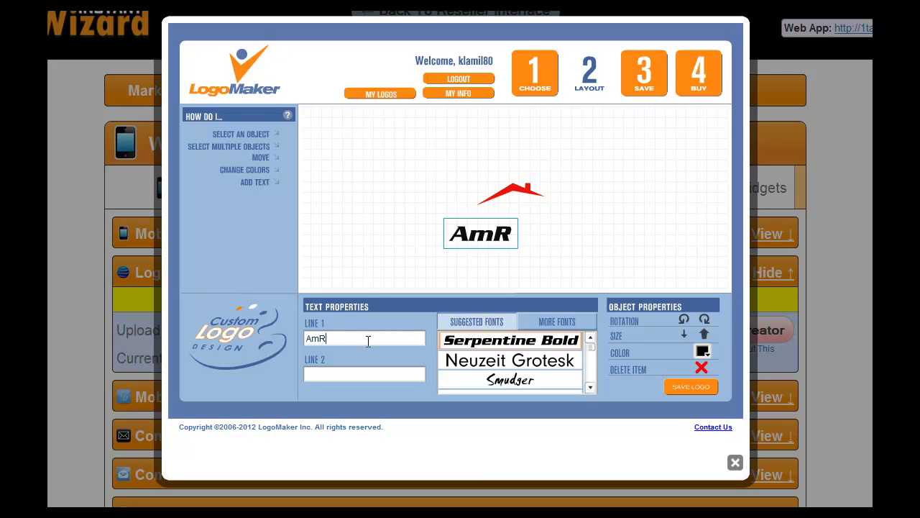
type("oGroup")
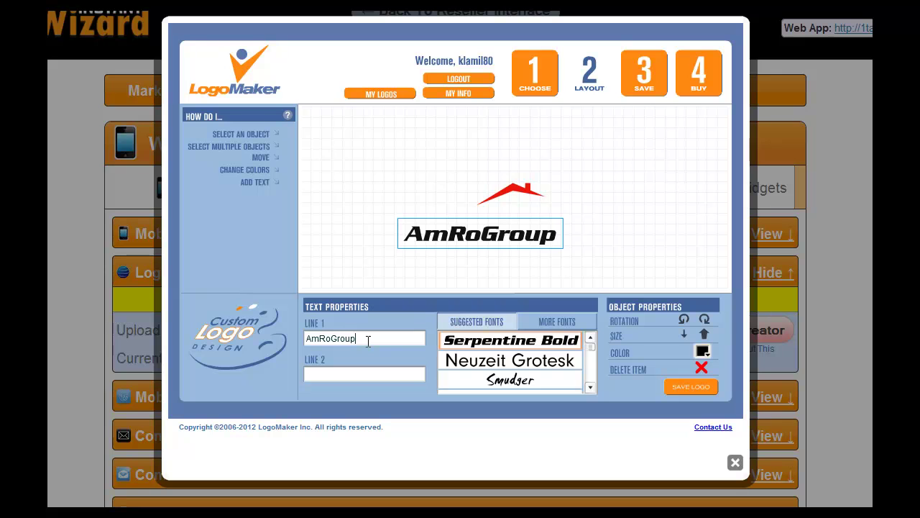
type(" LLC")
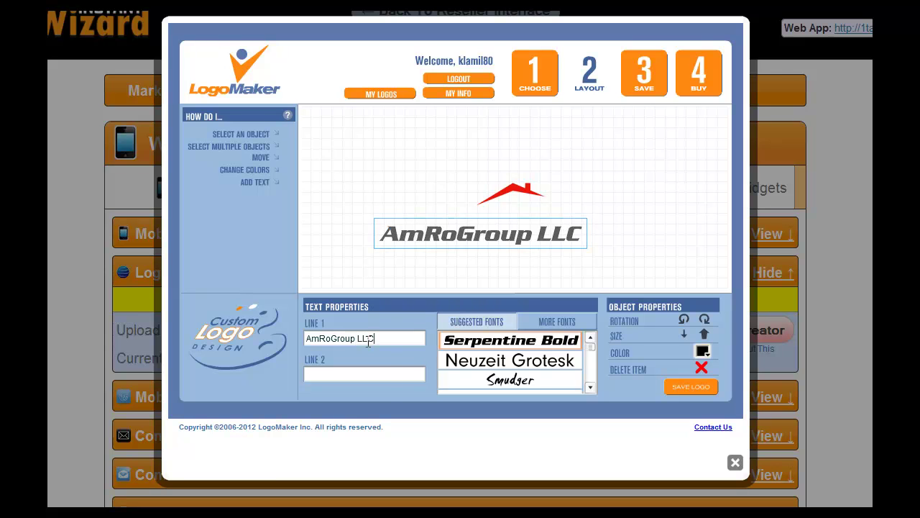
left_click(373, 372)
type("Roofing")
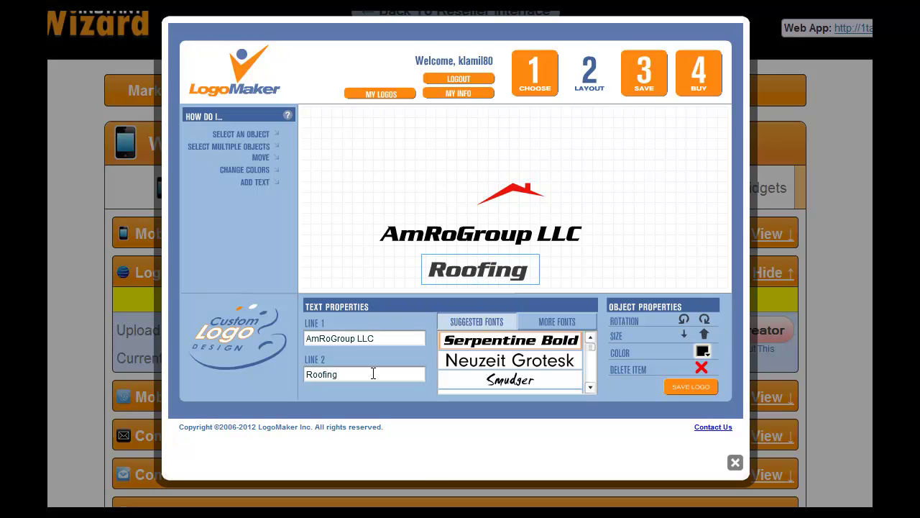
type(" & Gutters")
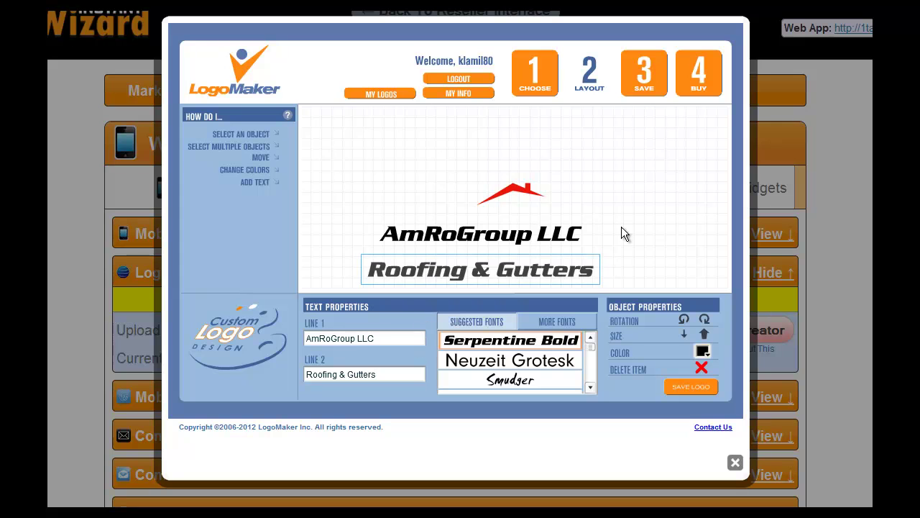
- Colour the AmRoGroup LLC text navy blue from the colour palette
left_click(479, 234)
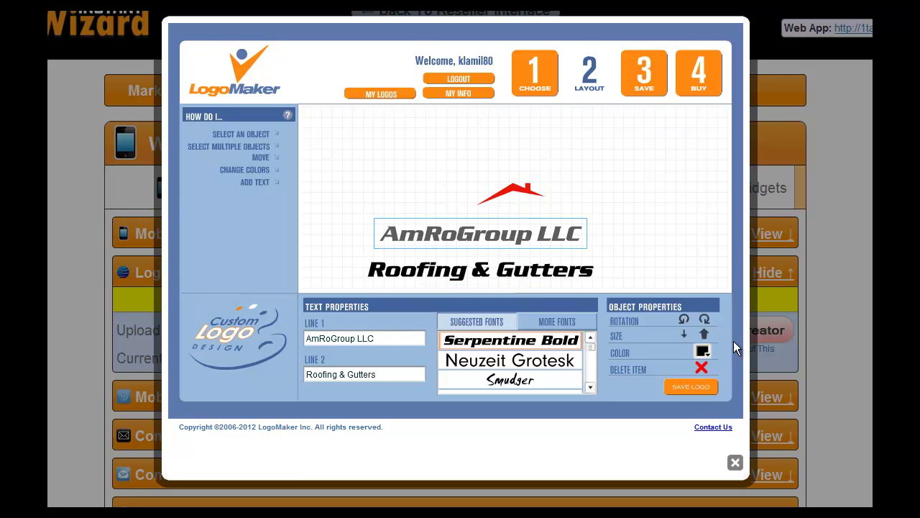
left_click(708, 352)
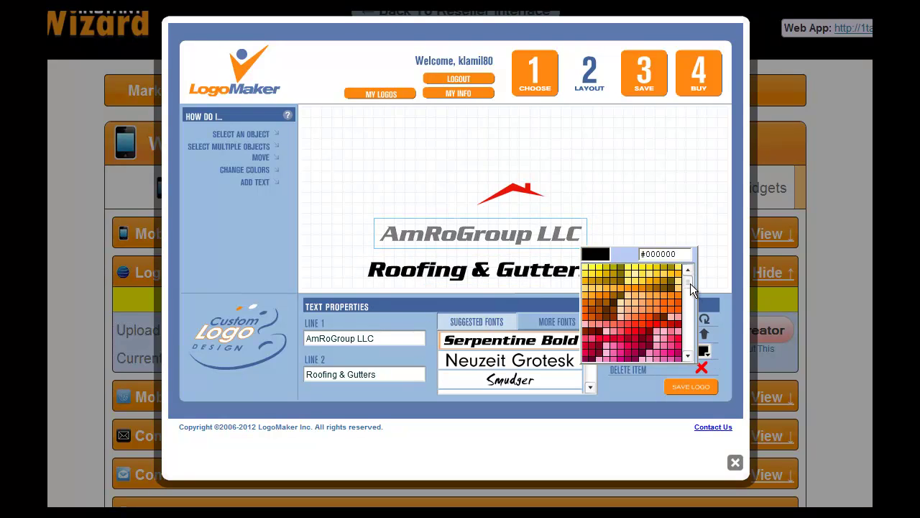
left_click(688, 307)
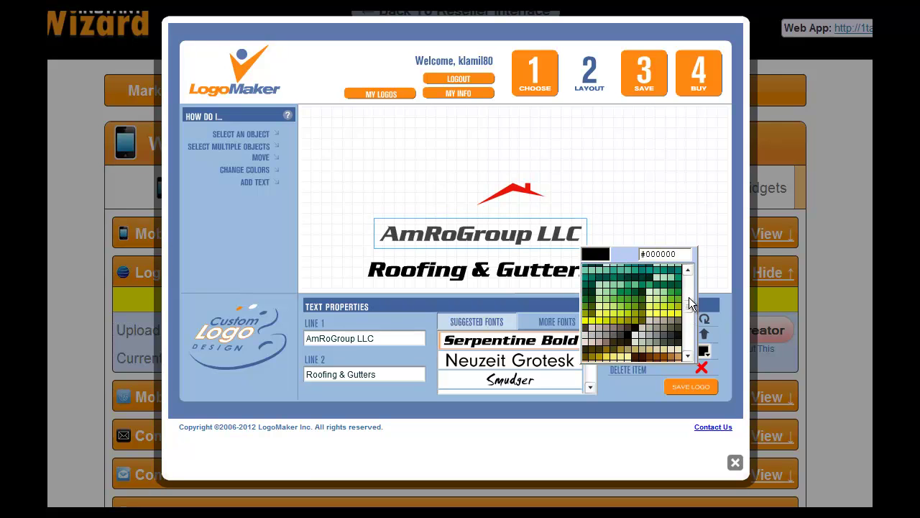
left_click_drag(689, 305, 690, 351)
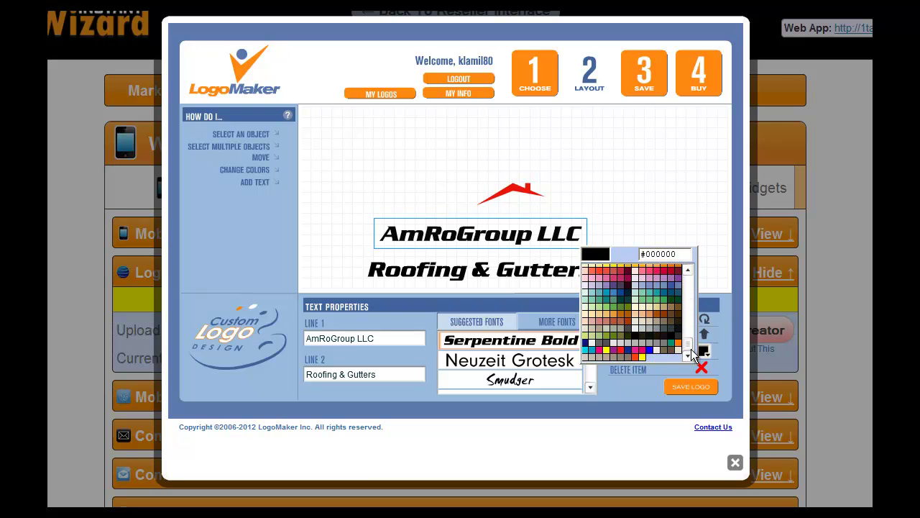
left_click(585, 345)
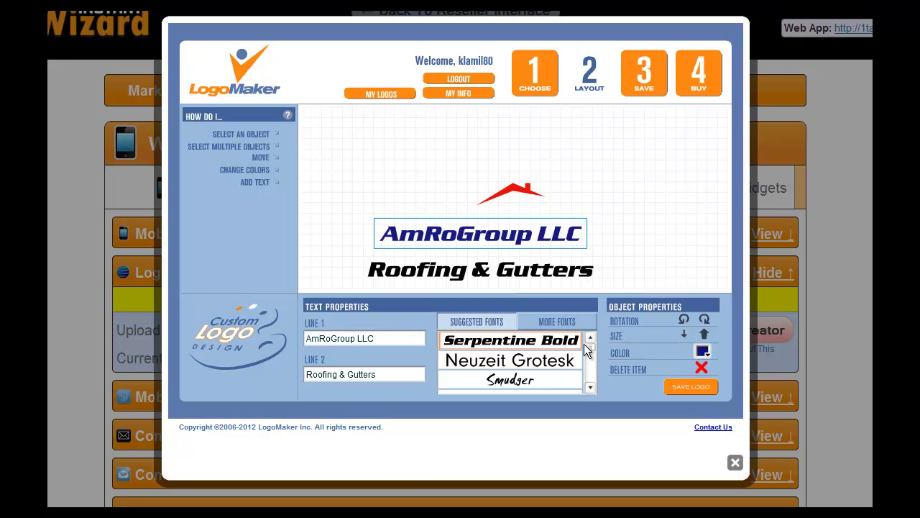
- Apply the same navy colour to the Roofing & Gutters line
left_click(471, 271)
left_click(703, 351)
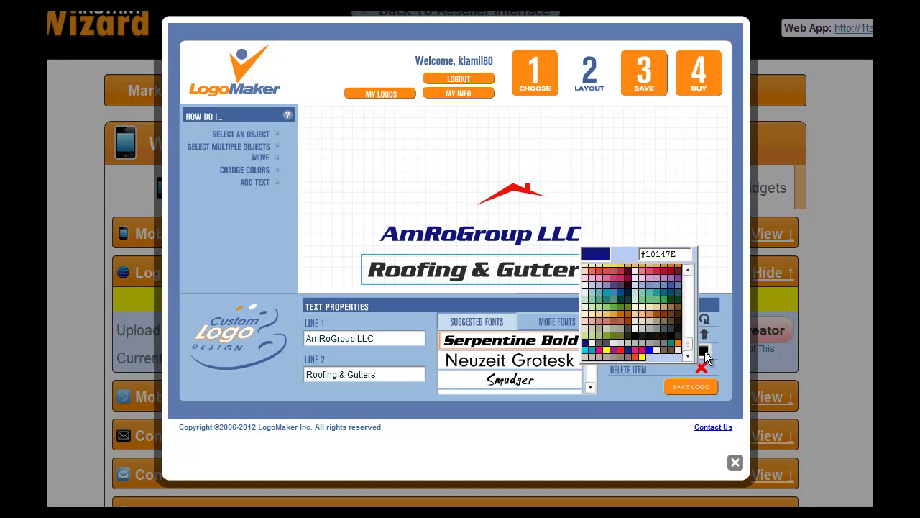
left_click(585, 344)
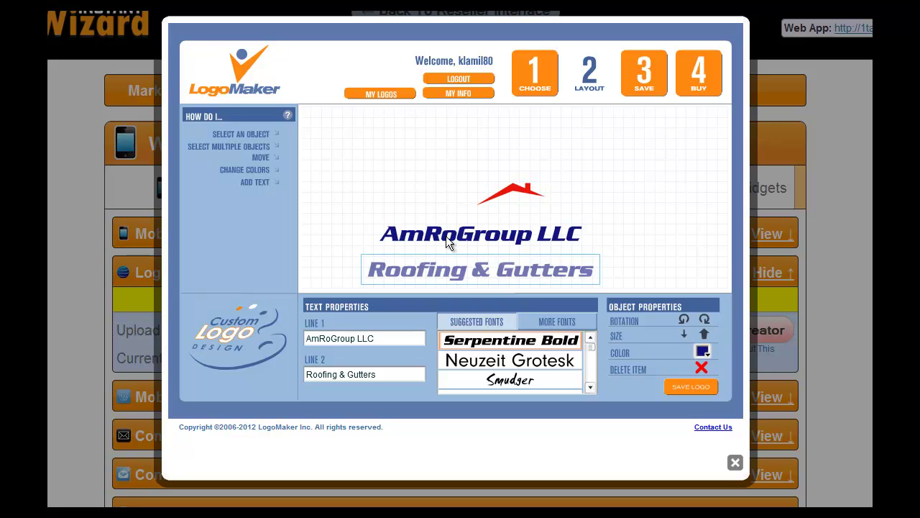
- Shift the roof left, AmRoGroup LLC beside it, Roofing & Gutters stacked beneath
mouse_move(445, 236)
left_mouse_down()
mouse_move(582, 219)
mouse_move(601, 190)
left_mouse_up()
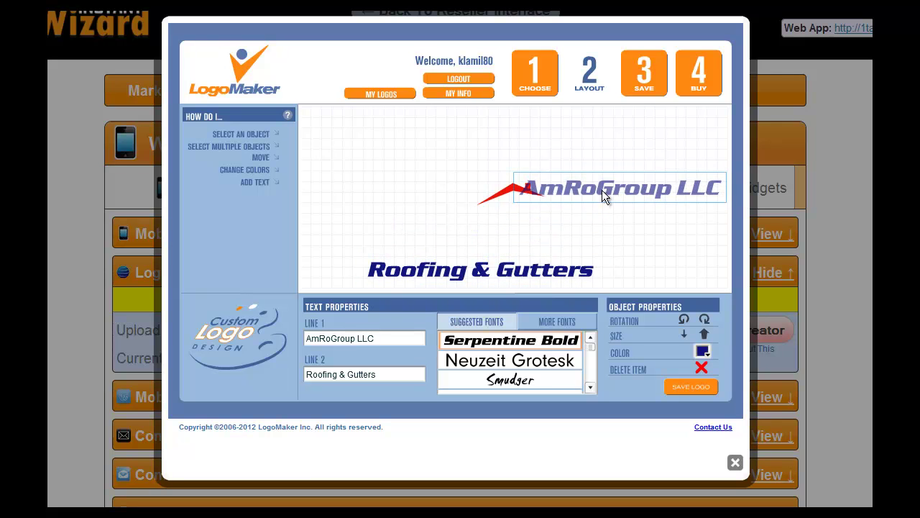
left_click(501, 192)
mouse_move(502, 193)
left_mouse_down()
mouse_move(428, 192)
mouse_move(430, 184)
left_mouse_up()
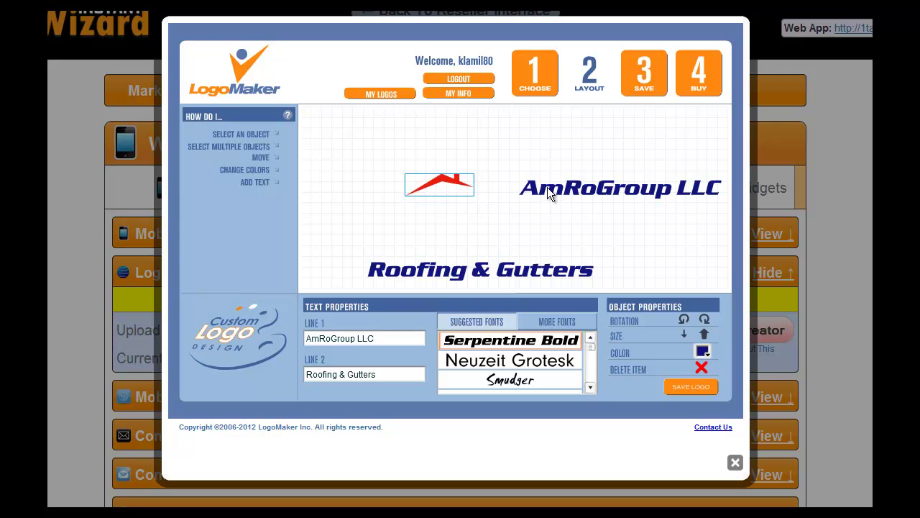
mouse_move(528, 178)
left_mouse_down()
mouse_move(610, 188)
mouse_move(544, 169)
mouse_move(567, 164)
mouse_move(568, 176)
left_mouse_up()
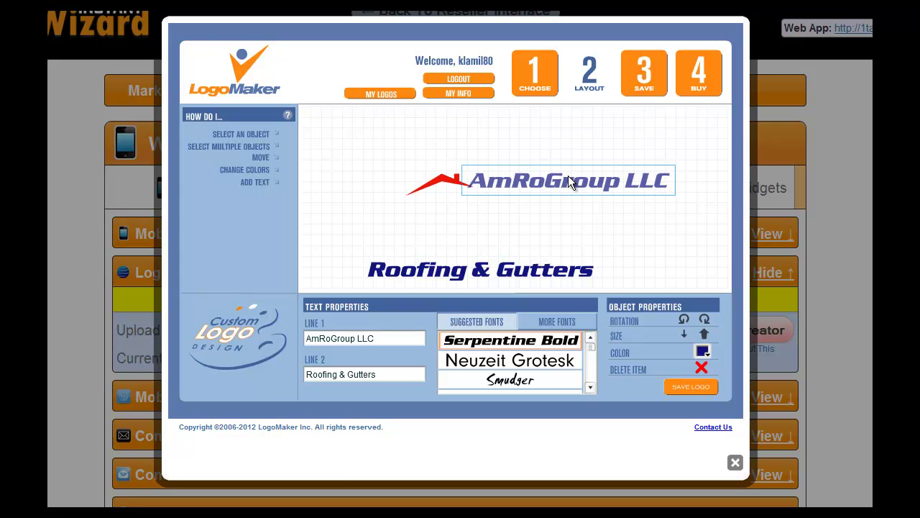
left_click_drag(482, 271, 534, 202)
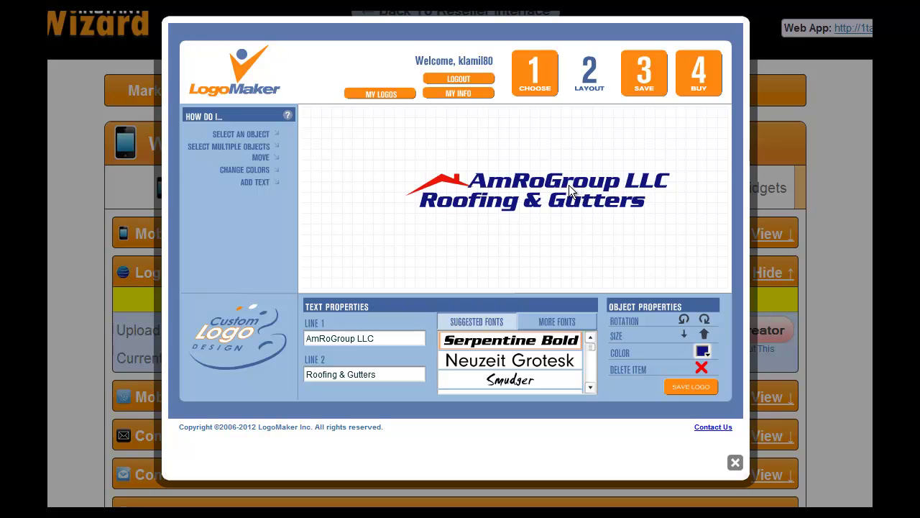
left_click(566, 183)
left_click_drag(565, 182, 572, 184)
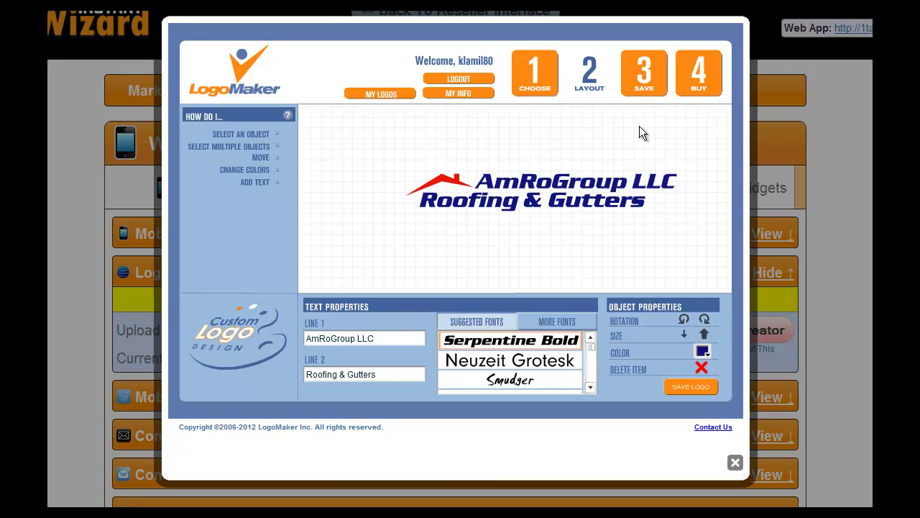
- Save the roofing logo design and acknowledge the Success message
left_click(640, 86)
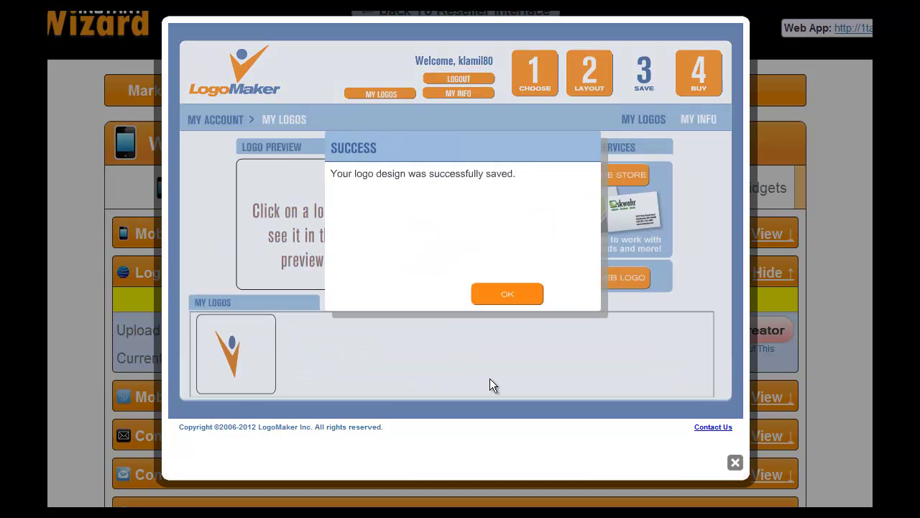
left_click(507, 301)
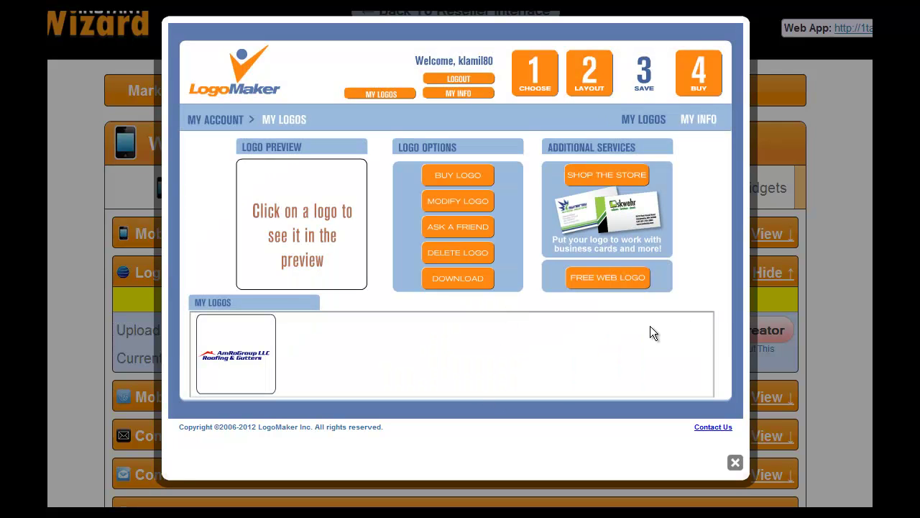
- Try FREE WEB LOGO, dismiss the select-a-logo warning, then pick the saved AmRoGroup logo
left_click(604, 281)
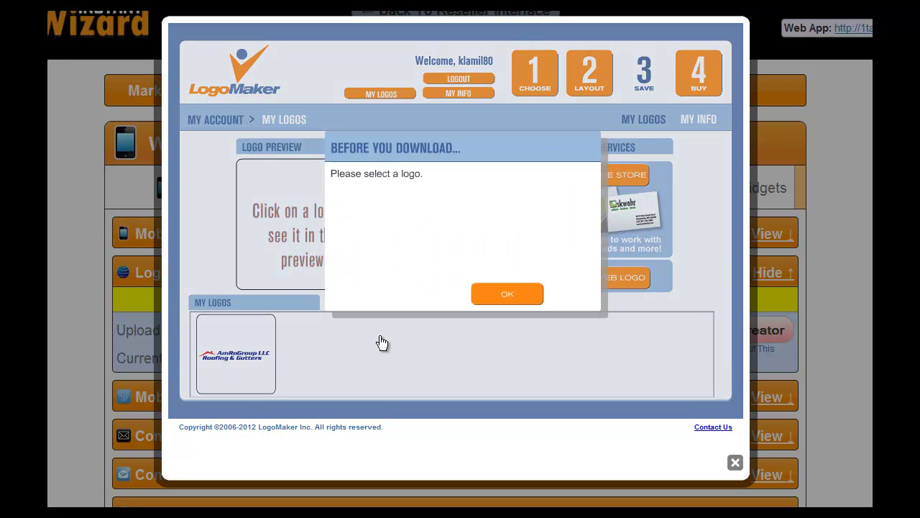
left_click(508, 293)
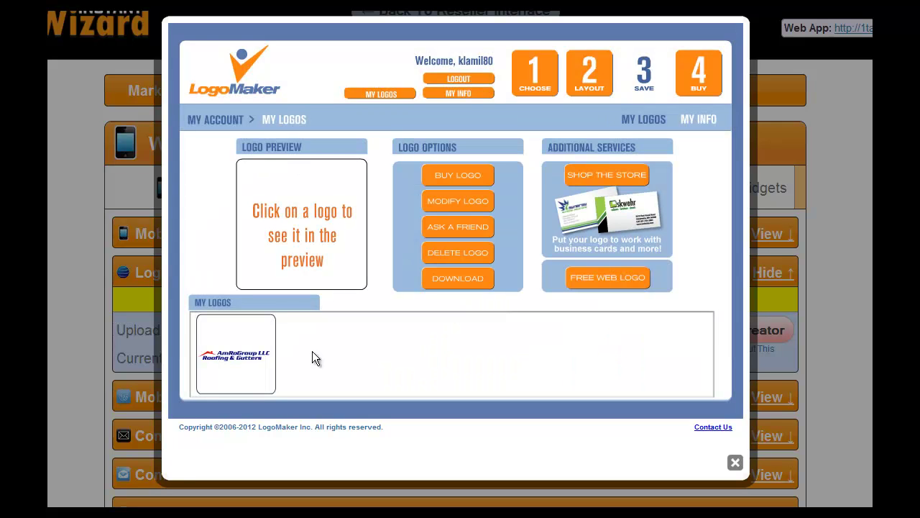
left_click(252, 356)
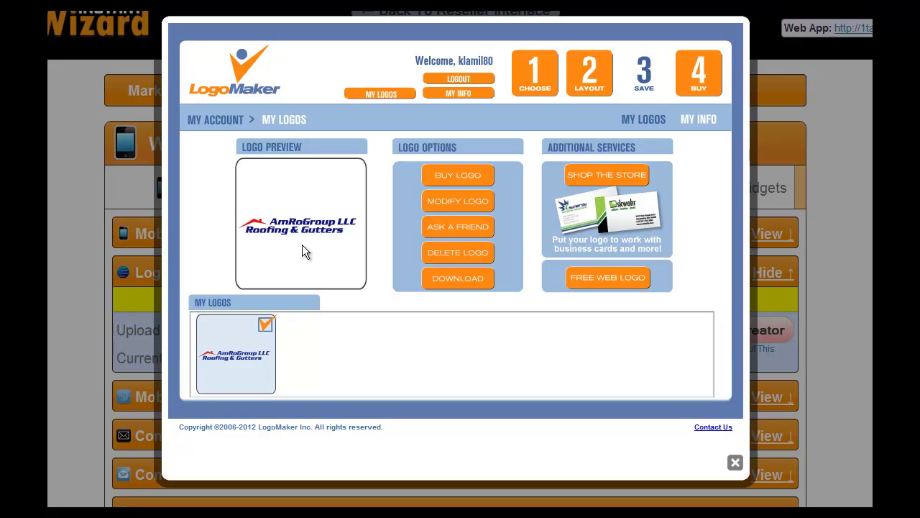
- Copy the logo's img src web address from LogoMaker's FREE WEB LOGO code
left_click(604, 284)
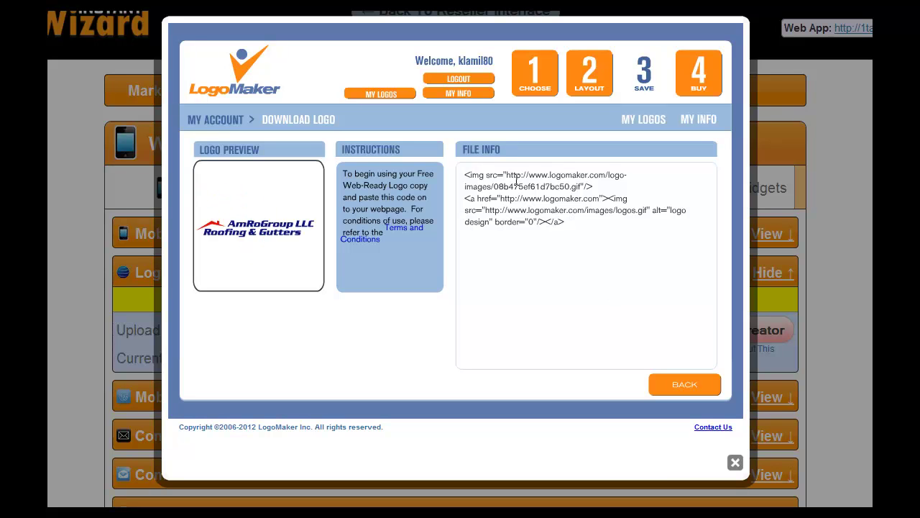
left_click_drag(507, 175, 579, 187)
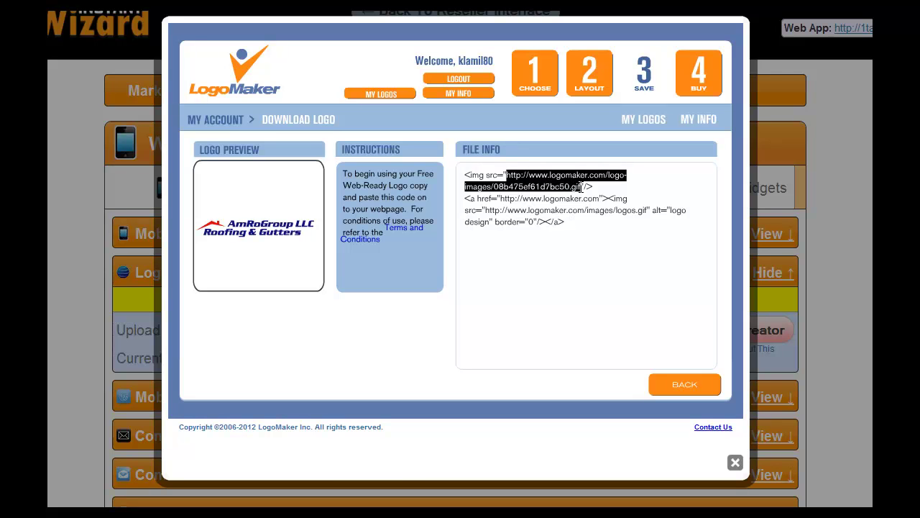
left_click_drag(581, 187, 583, 186)
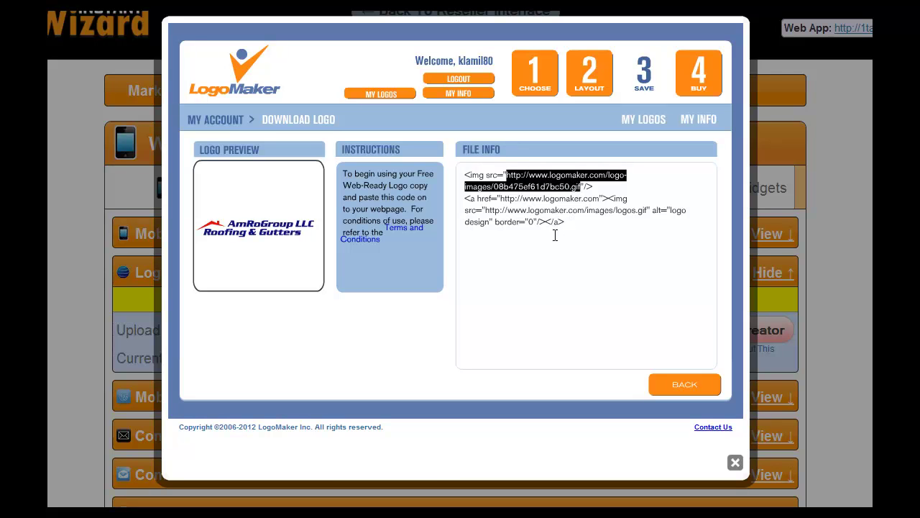
right_click(543, 177)
left_click(584, 203)
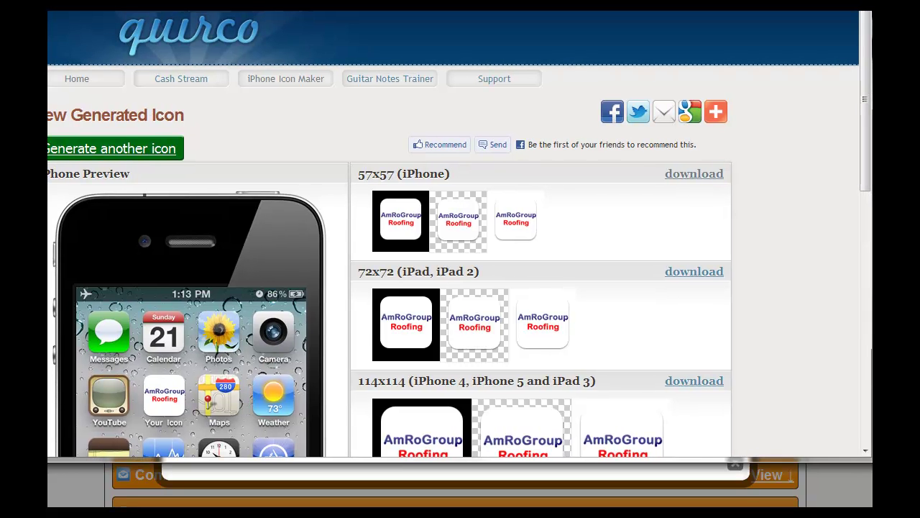
- Paste the copied logo URL into the browser address bar and load it
right_click(171, 12)
left_click(204, 25)
right_click(50, 11)
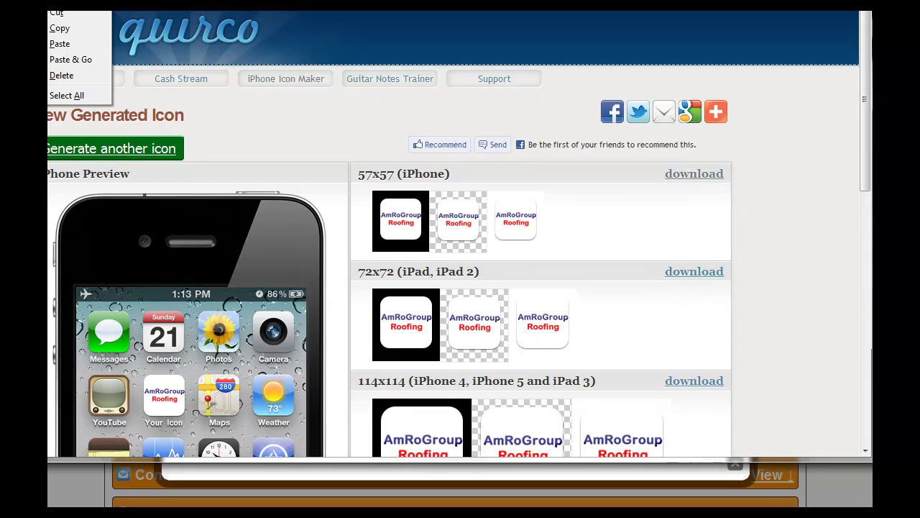
left_click(78, 44)
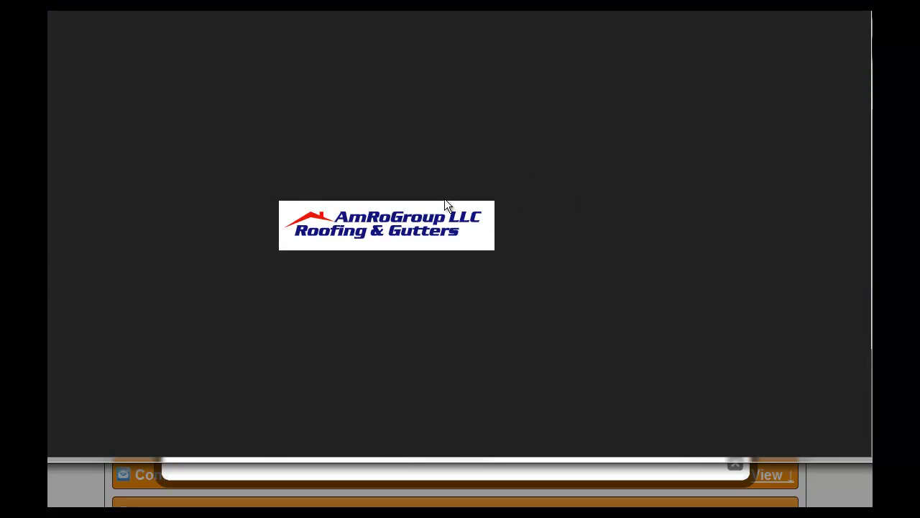
- Save the displayed logo as roofing.gif in Contractor APP pictures, replacing the old file
right_click(418, 234)
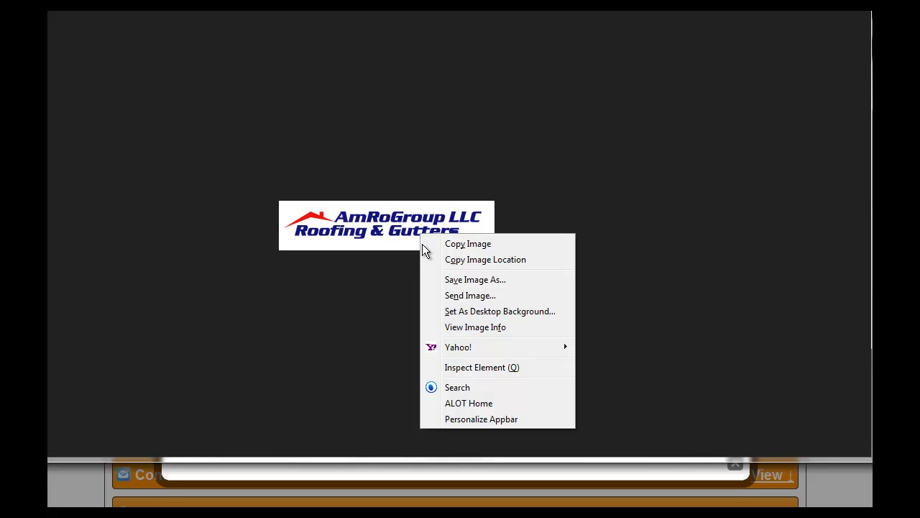
left_click(476, 280)
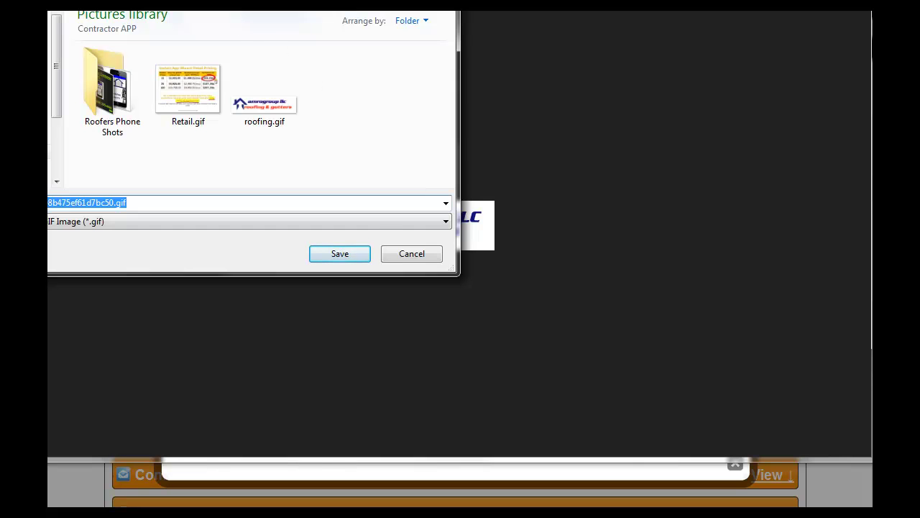
left_click_drag(85, 10, 267, 15)
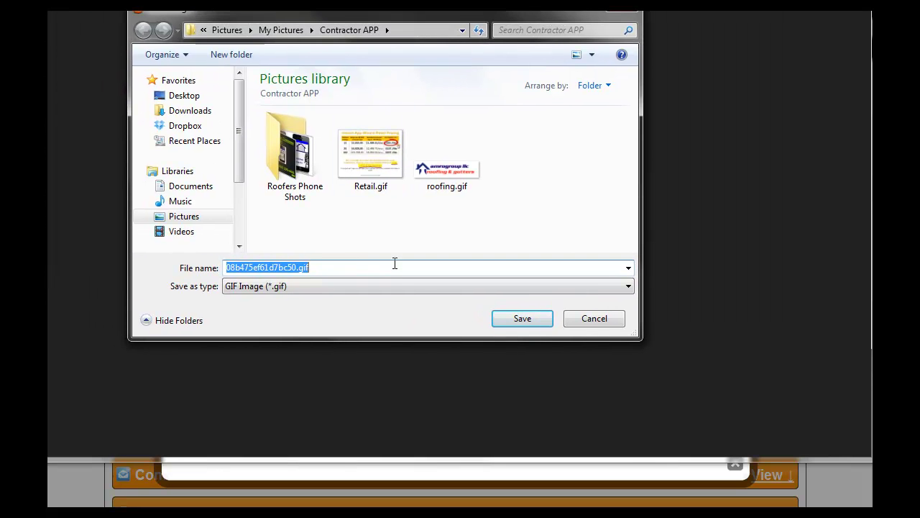
left_click(452, 179)
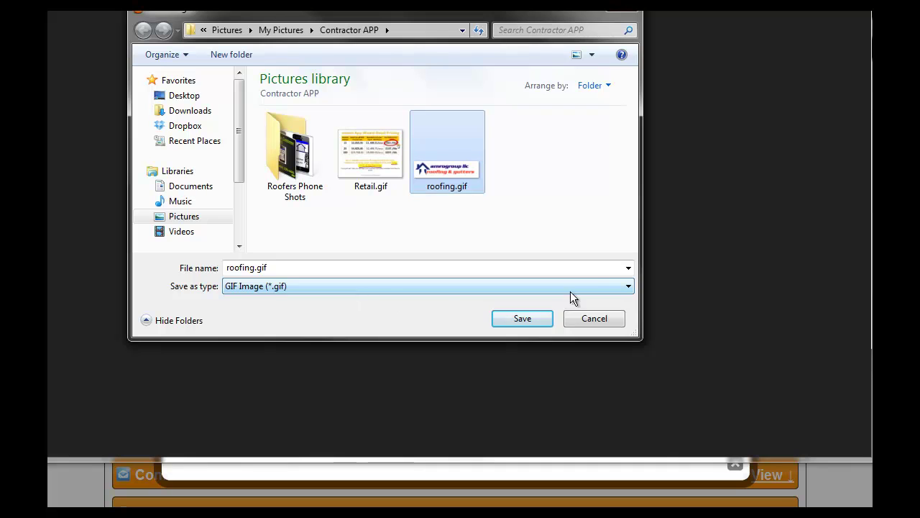
left_click(627, 287)
left_click(289, 266)
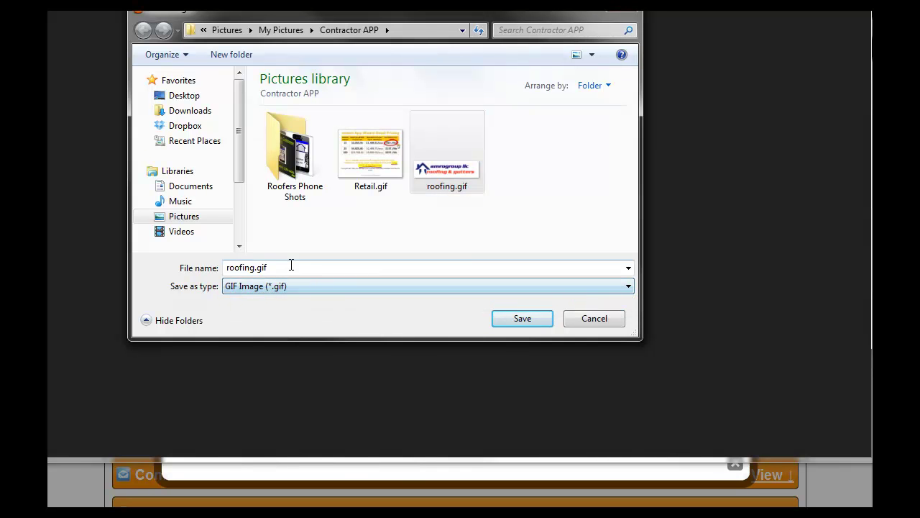
left_click(520, 322)
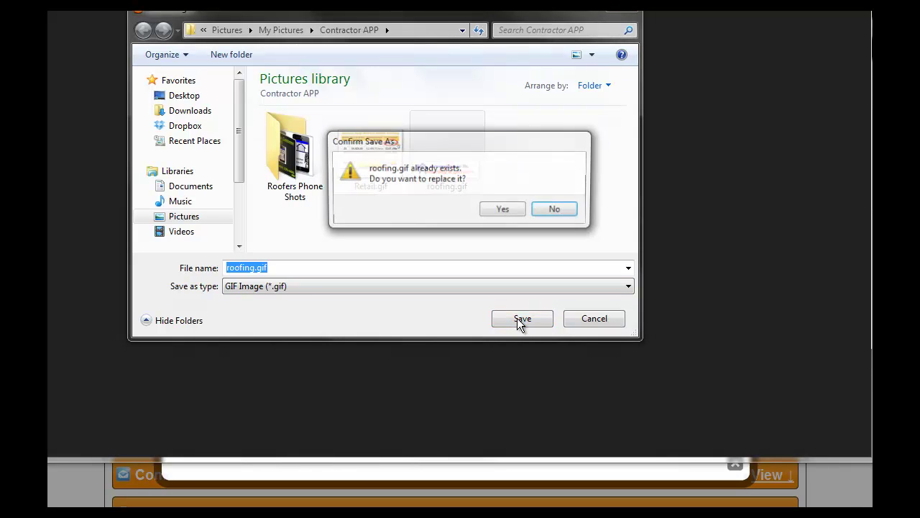
left_click(504, 210)
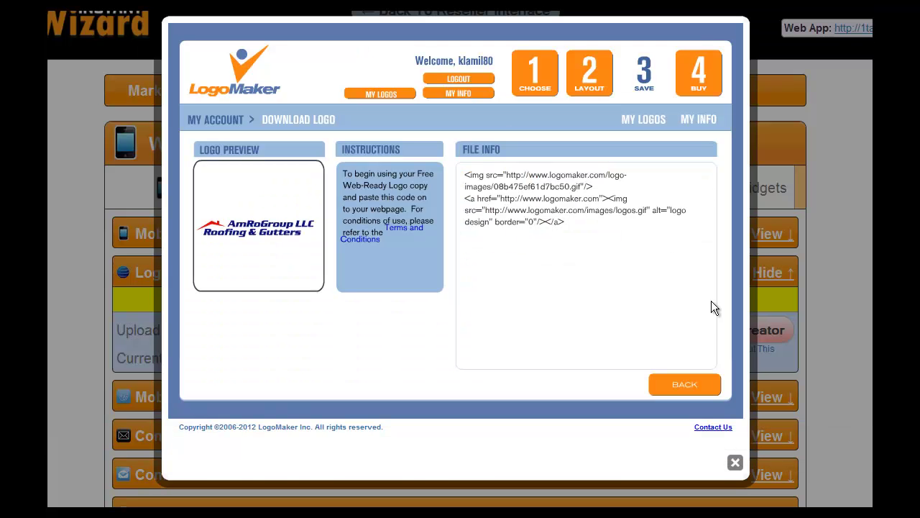
- Close the LogoMaker window and upload roofing.gif as the Mobile App Wizard logo
left_click(735, 463)
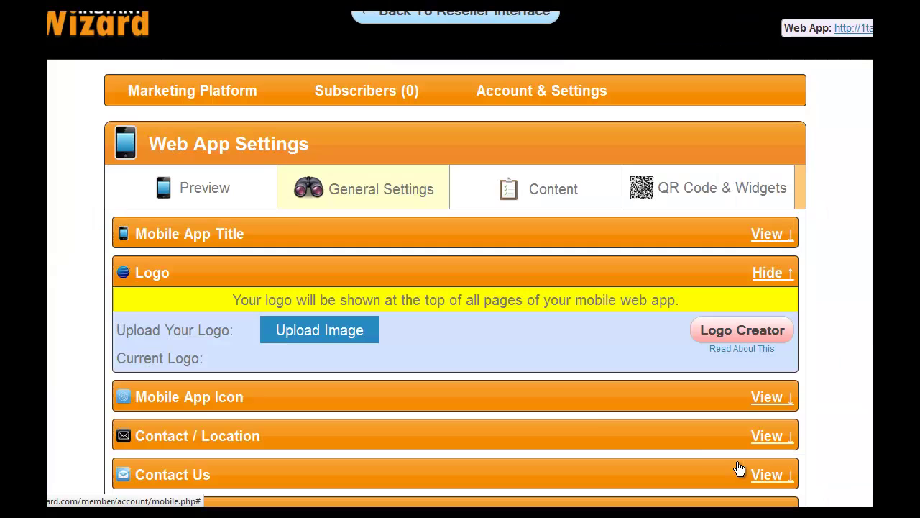
left_click(346, 335)
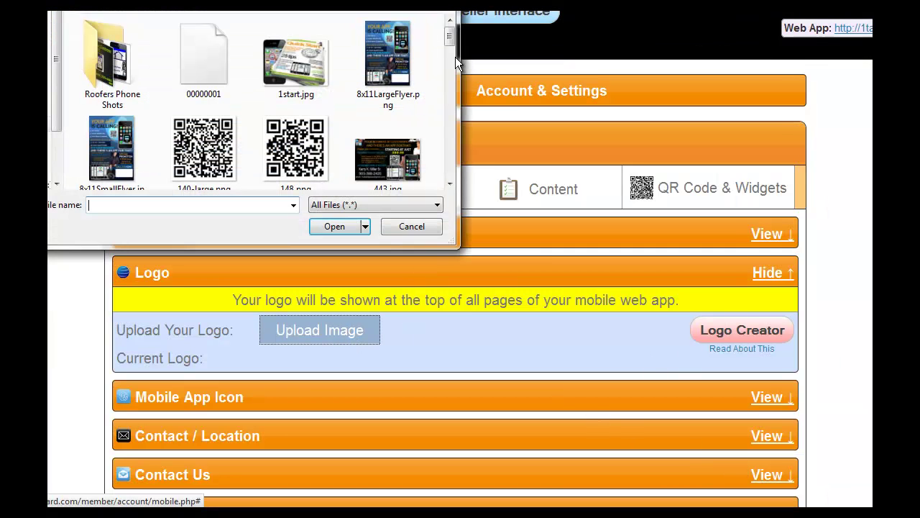
left_click_drag(449, 38, 449, 156)
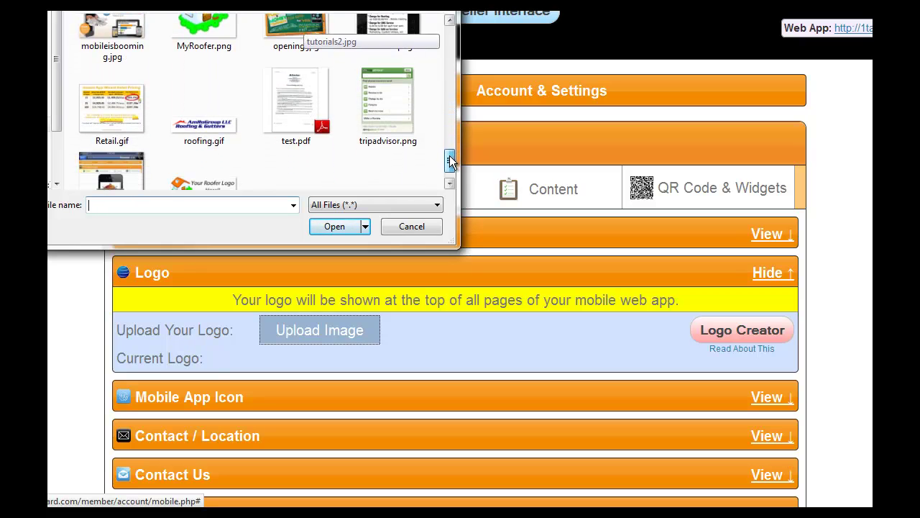
left_click(217, 128)
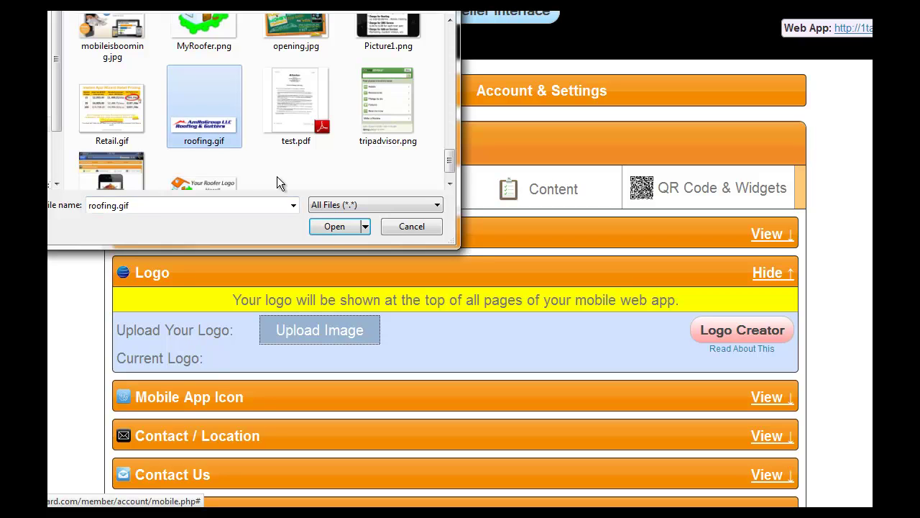
left_click(332, 228)
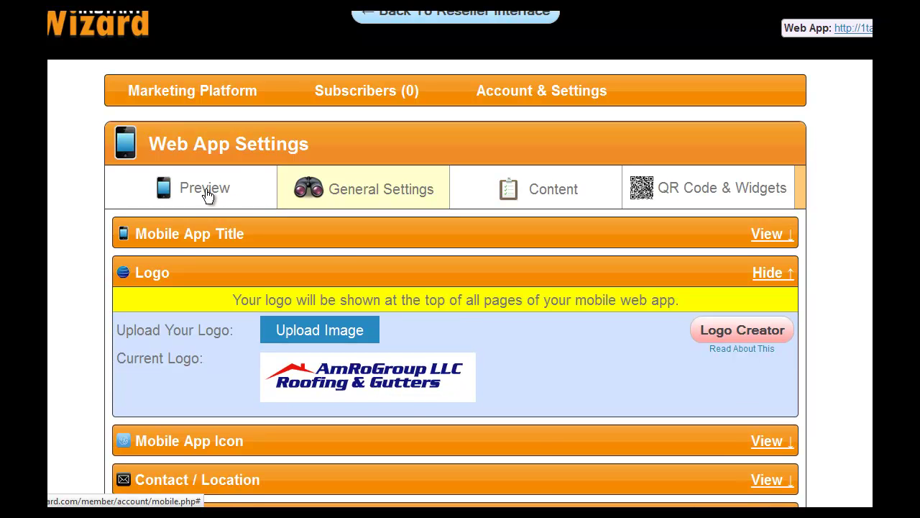
- Preview the phone mockup showing the AmRoGroup logo in Mobile App Wizard
left_click(206, 195)
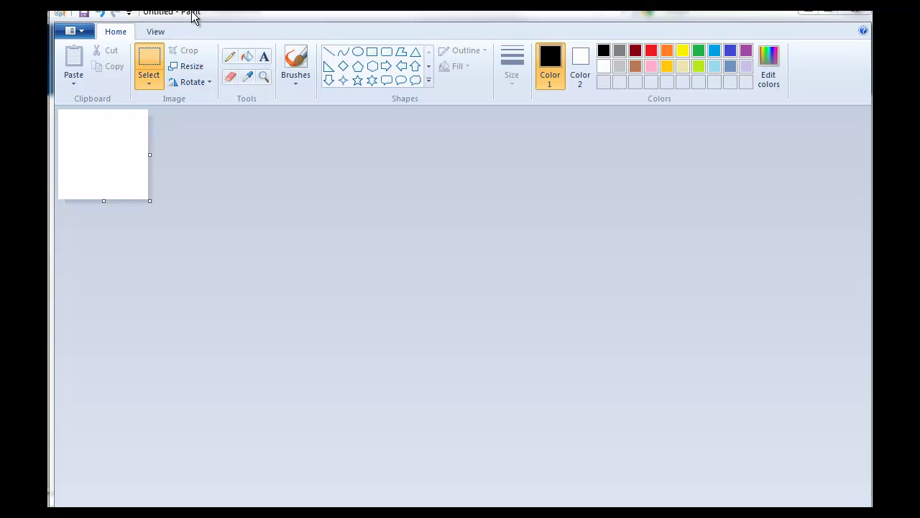
- Type 'AmRoGroup' as text at the top-left of the canvas
left_click(263, 57)
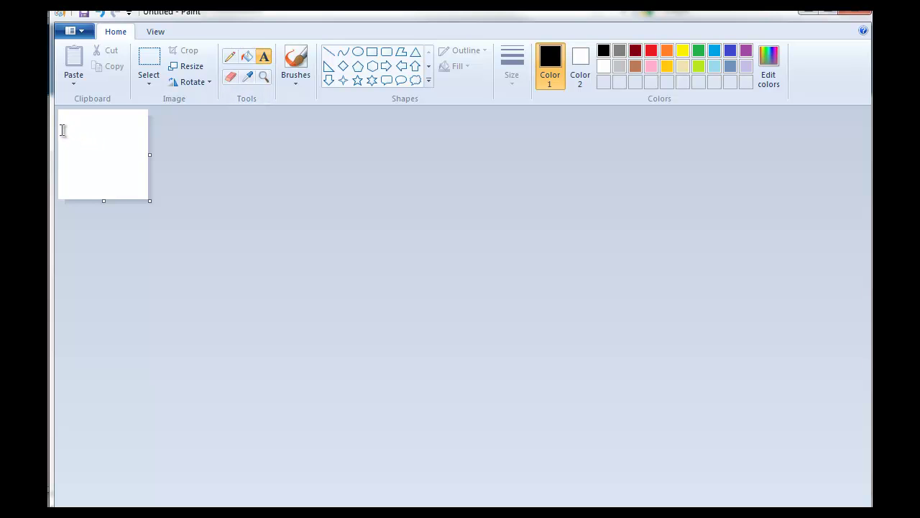
left_click(62, 129)
type("A")
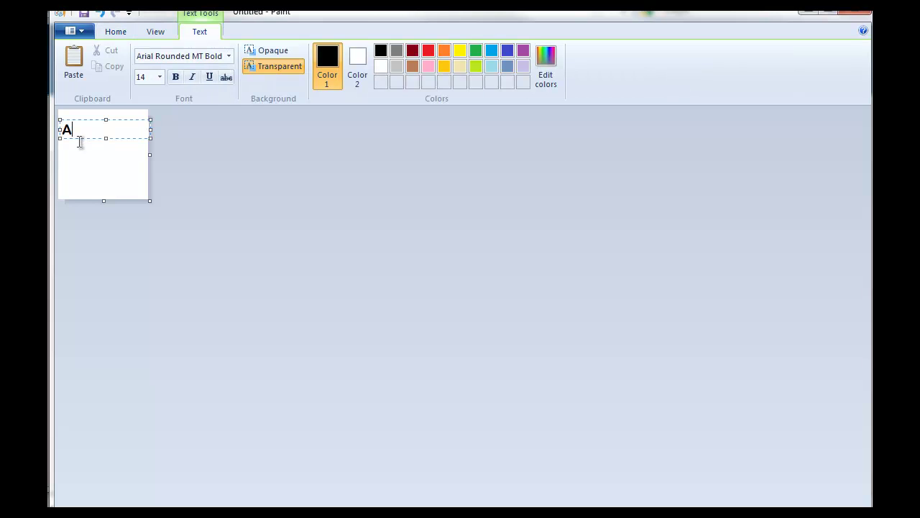
type("mRoGroup")
left_click(100, 154)
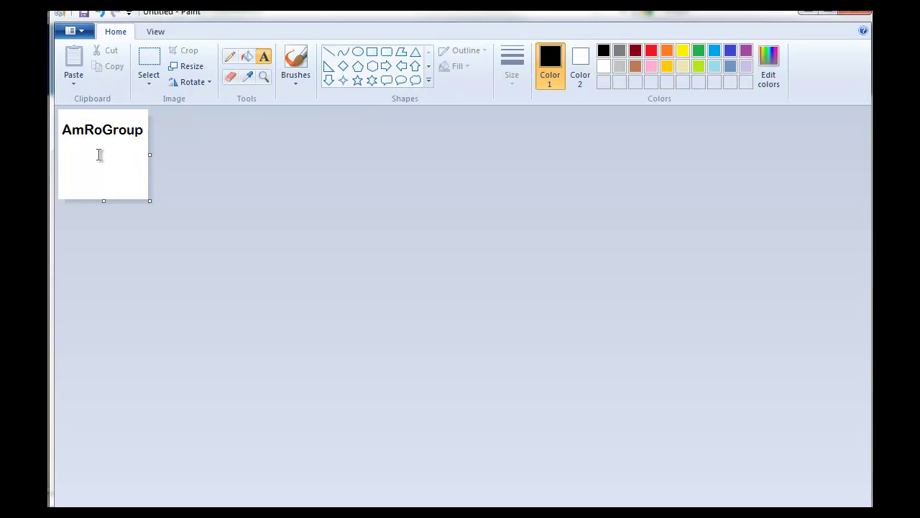
- Add 'Roofing&' and 'Gutters' as separate text lines below AmRoGroup
left_click(66, 137)
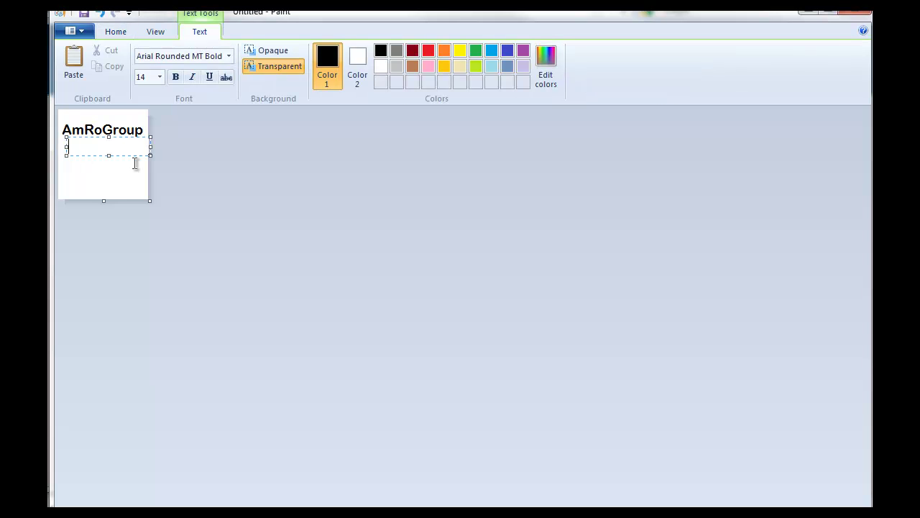
type("Roo")
type("fing")
type("&")
key("Return")
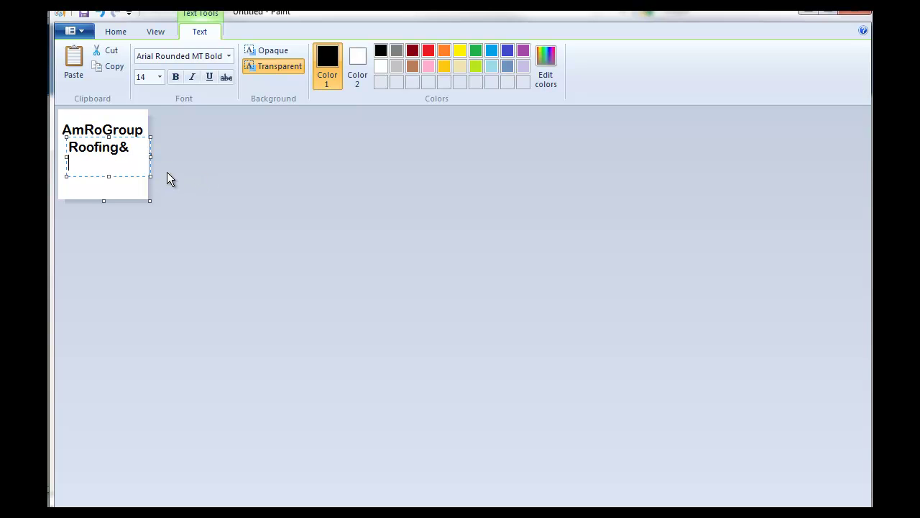
key("BackSpace")
left_click_drag(109, 176, 108, 156)
left_click(99, 180)
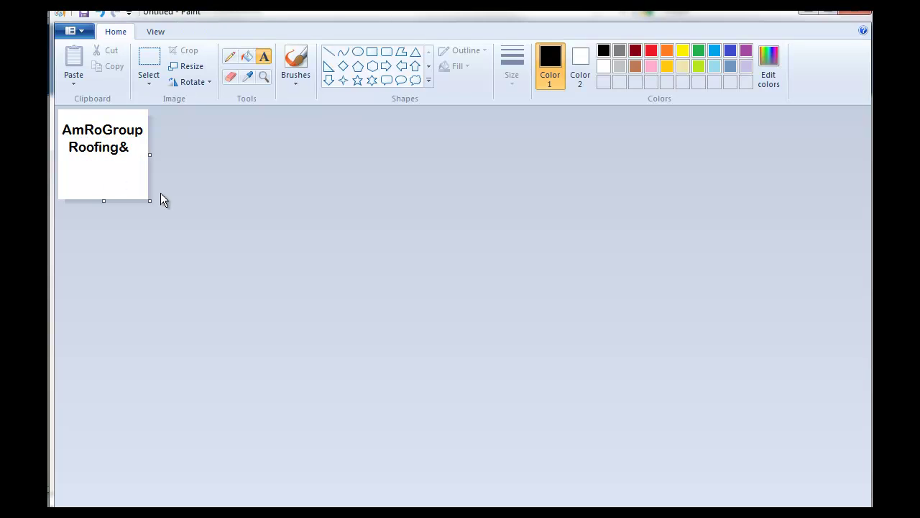
left_click(68, 163)
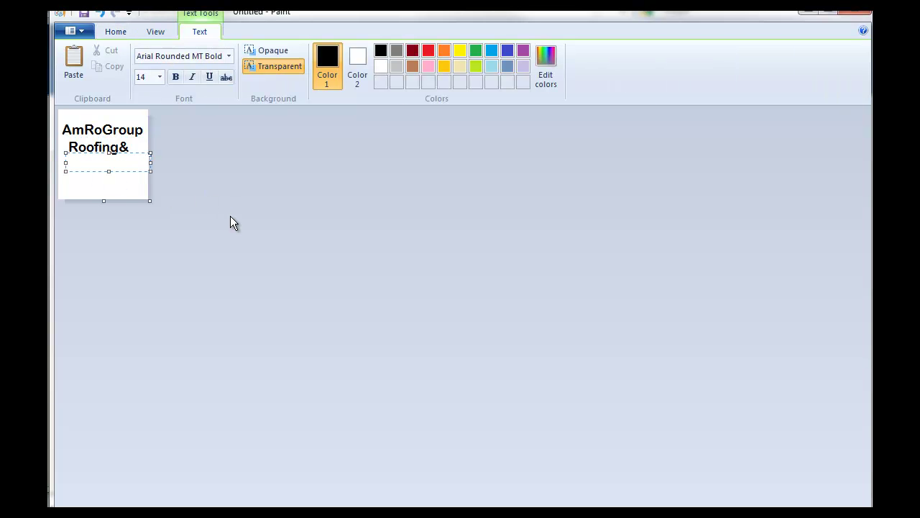
type("Gutters")
left_click(138, 184)
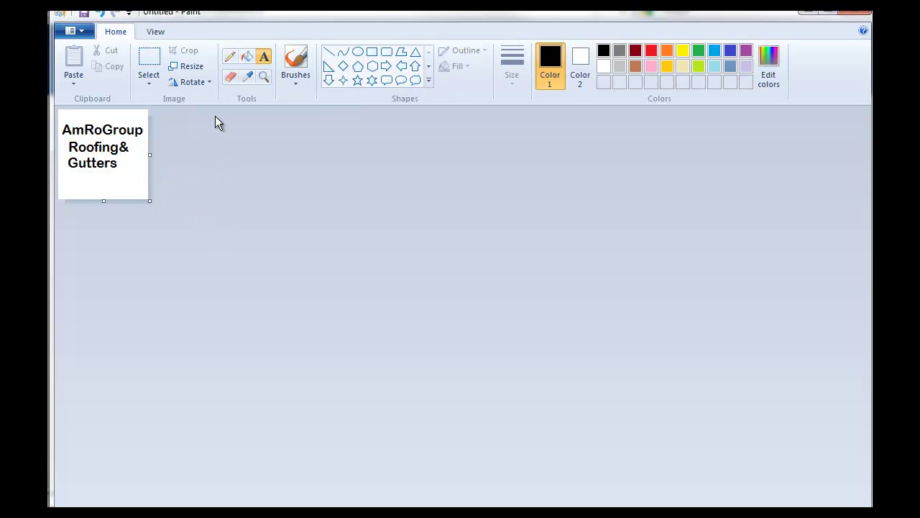
- Nudge AmRoGroup right and centre Roofing& beneath it using rectangular selection
left_click(150, 79)
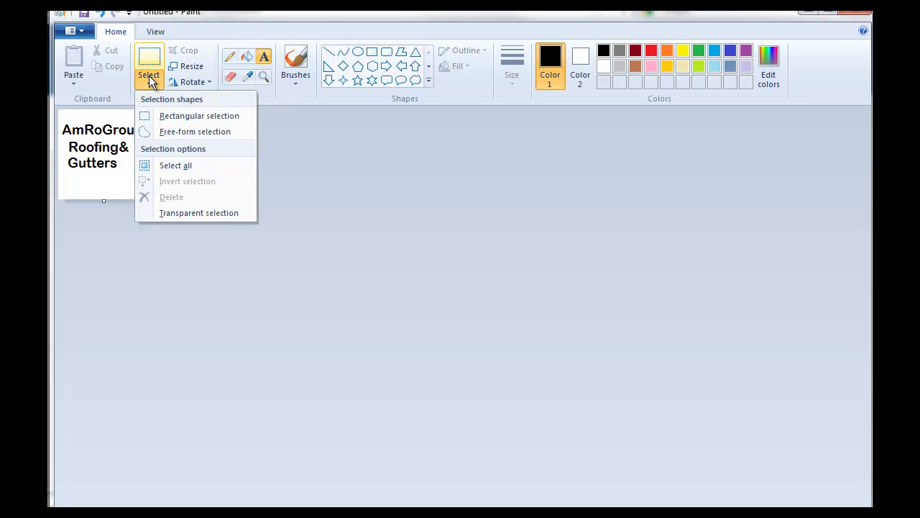
left_click(173, 116)
left_click_drag(61, 122, 140, 138)
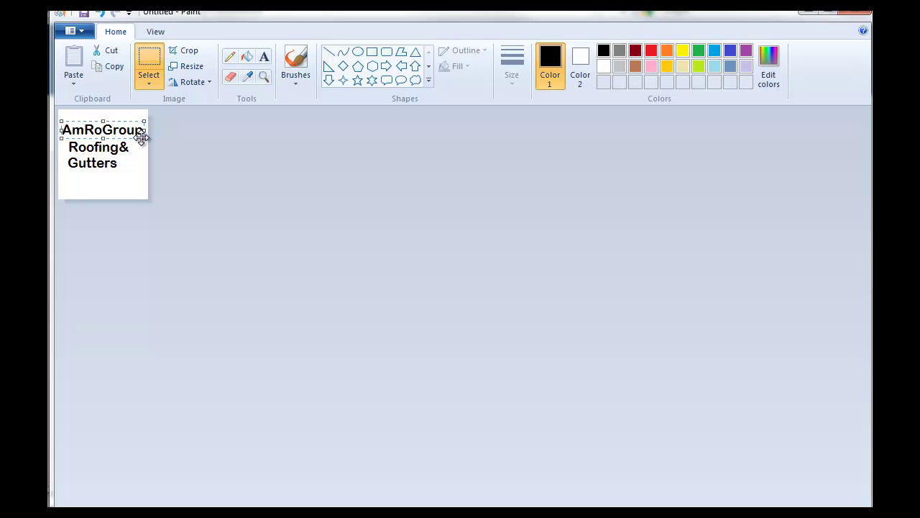
left_click(125, 134)
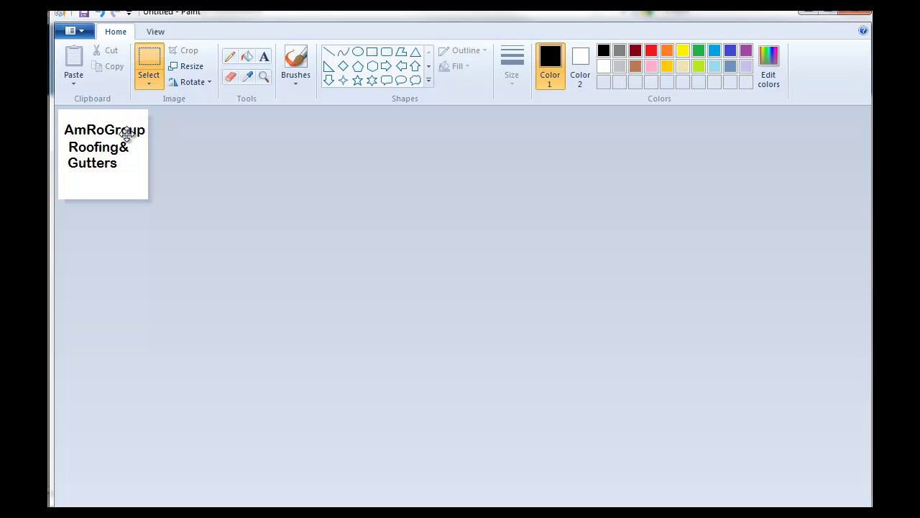
left_click_drag(124, 134, 127, 134)
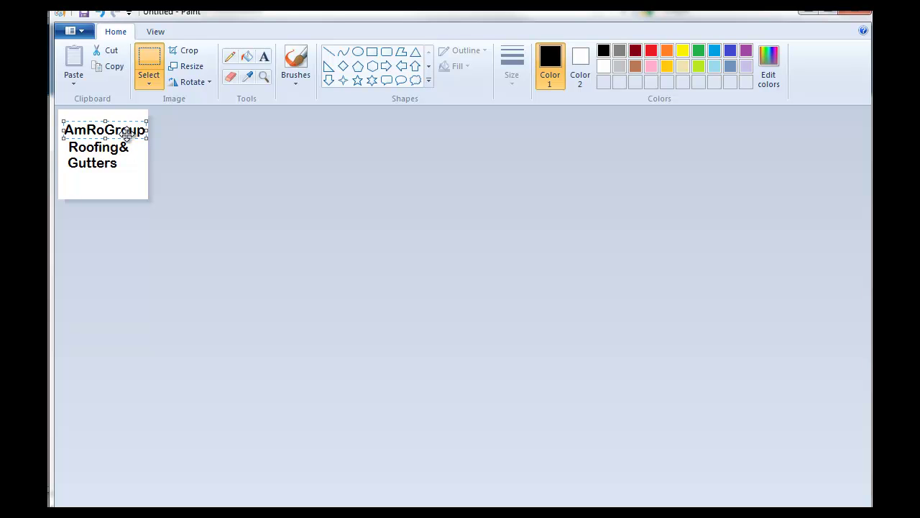
left_click(175, 179)
left_click_drag(64, 144, 67, 166)
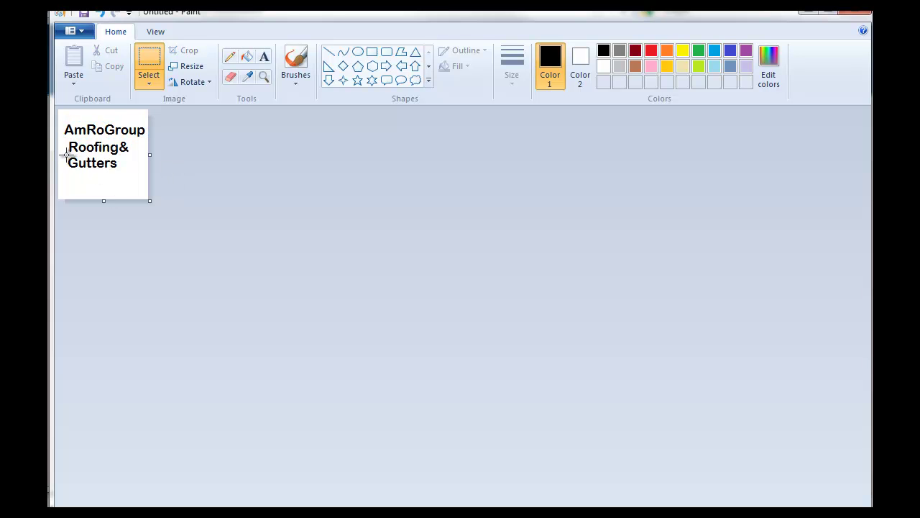
left_click_drag(112, 173, 110, 183)
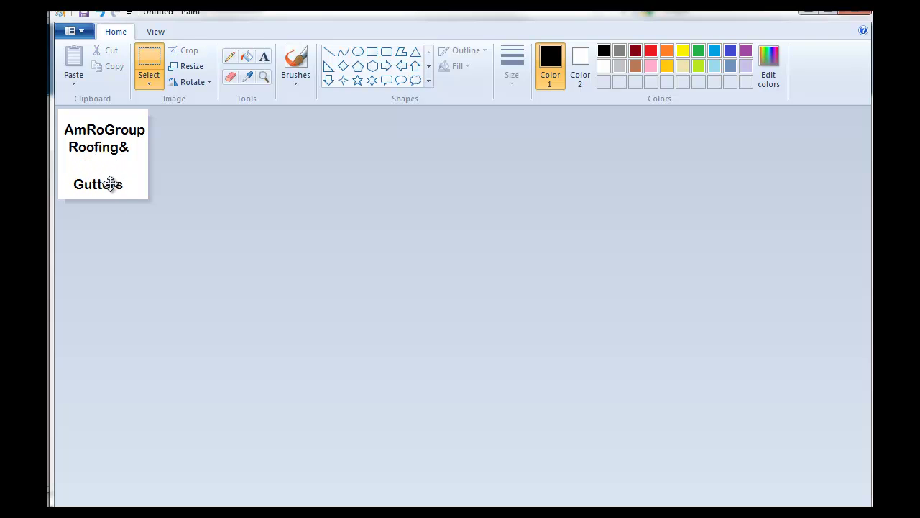
mouse_move(64, 138)
left_mouse_down()
mouse_move(65, 148)
mouse_move(120, 158)
mouse_move(107, 161)
left_mouse_up()
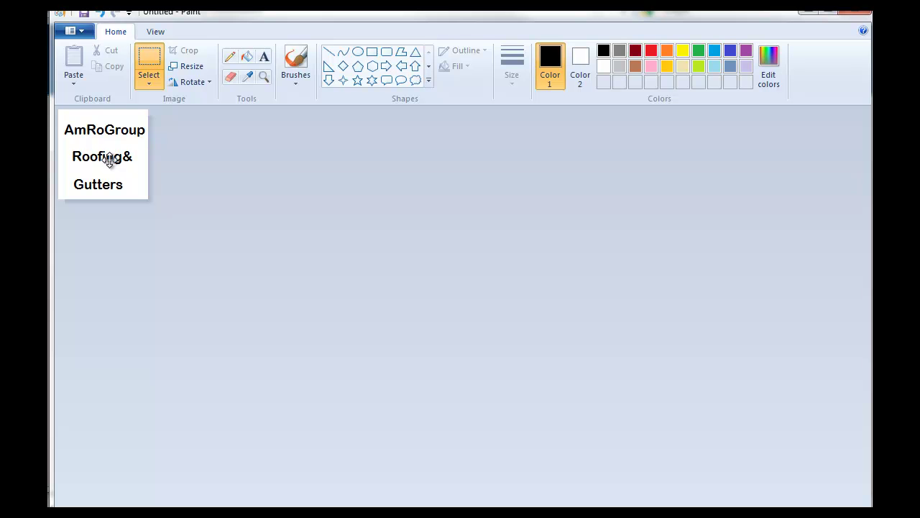
left_click_drag(107, 161, 110, 161)
- Reposition AmRoGroup and settle Gutters just under Roofing&
mouse_move(61, 119)
left_mouse_down()
mouse_move(147, 143)
mouse_move(123, 139)
left_mouse_up()
mouse_move(65, 174)
left_mouse_down()
mouse_move(129, 190)
mouse_move(119, 175)
left_mouse_up()
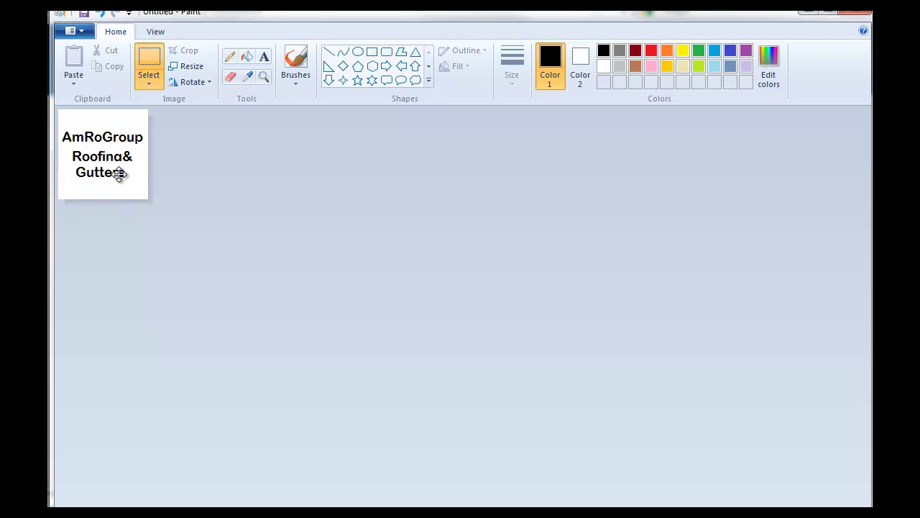
left_click_drag(118, 175, 119, 176)
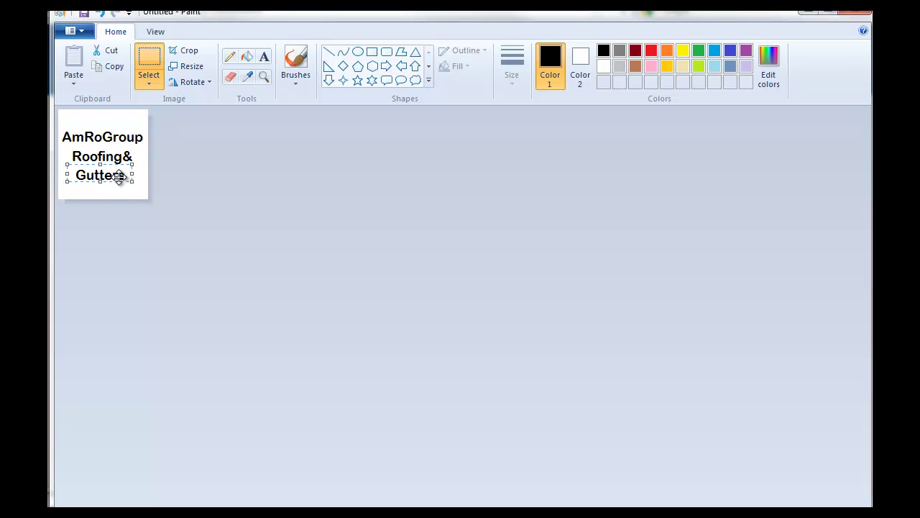
left_click(212, 196)
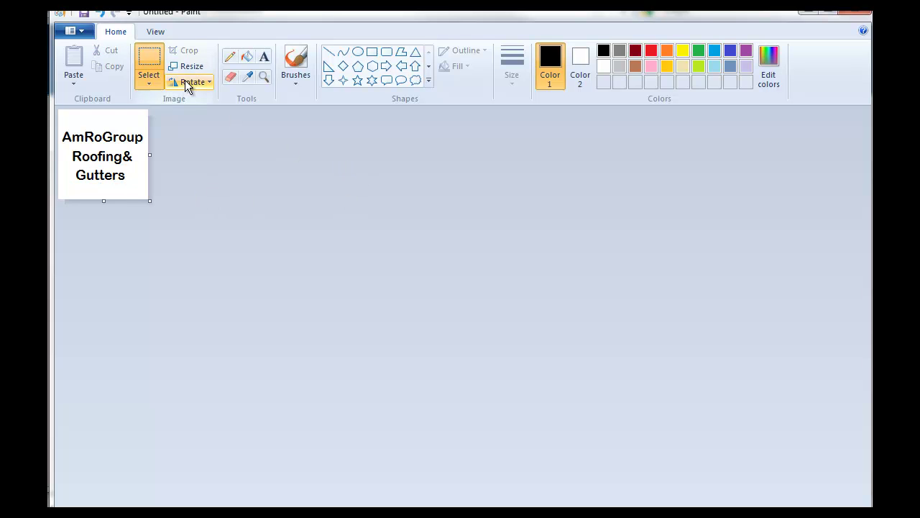
- Save the text image as a PNG, overwriting Roofericon.png
left_click(82, 33)
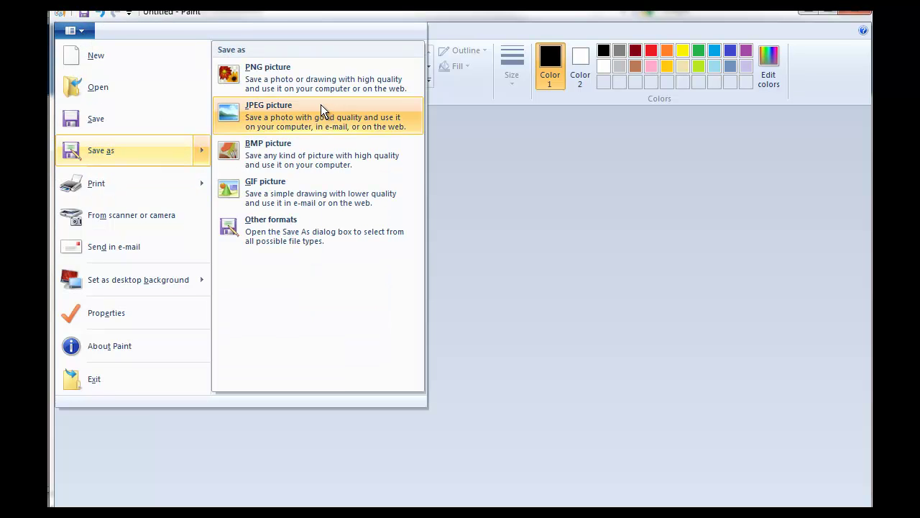
mouse_move(101, 150)
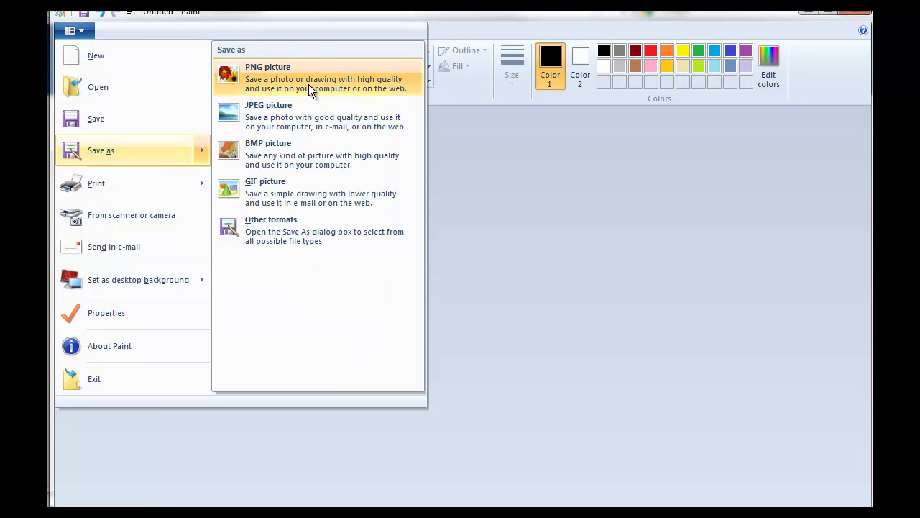
left_click(309, 84)
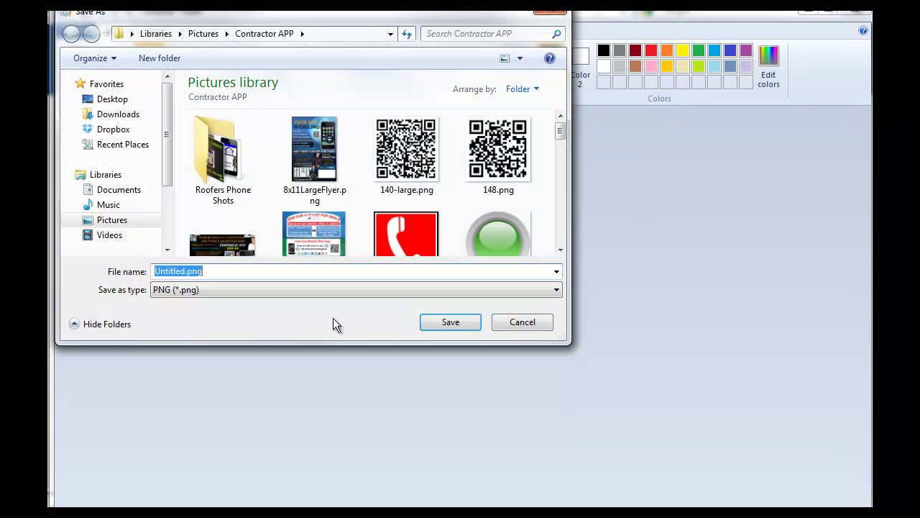
left_click_drag(563, 135, 566, 228)
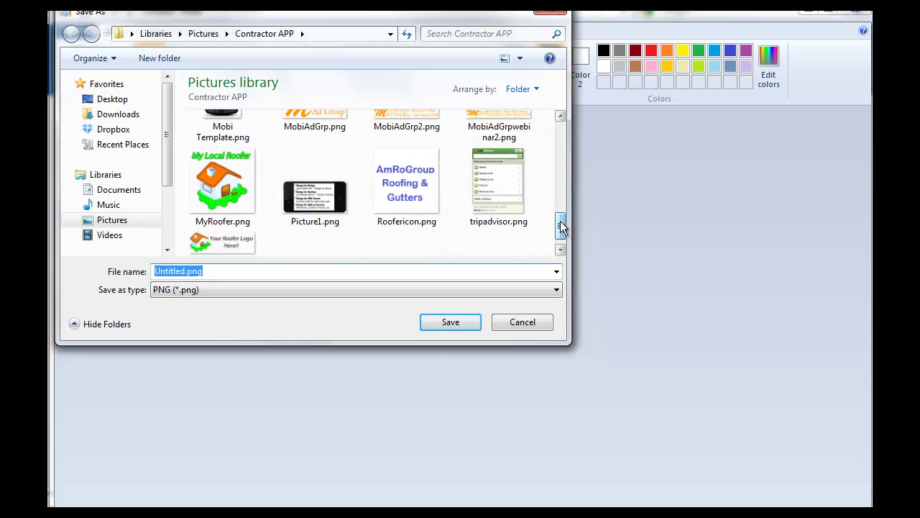
left_click(416, 201)
left_click(448, 326)
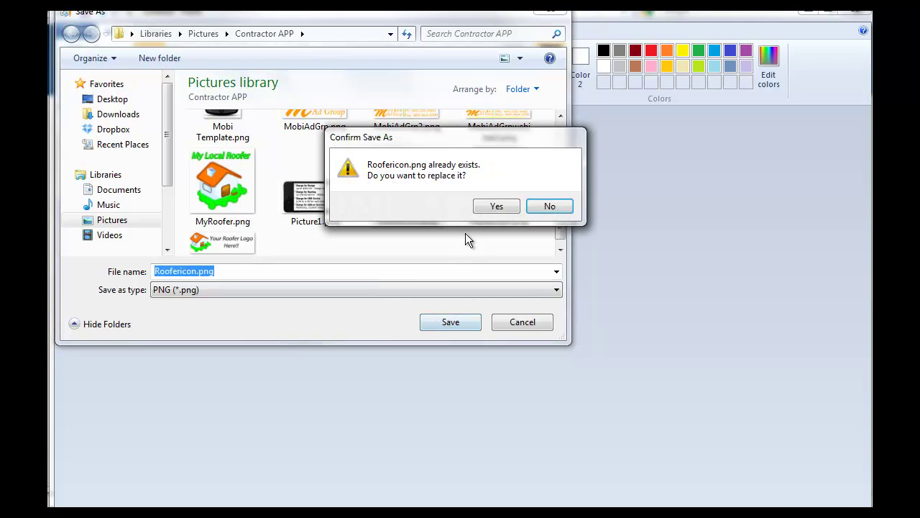
left_click(493, 206)
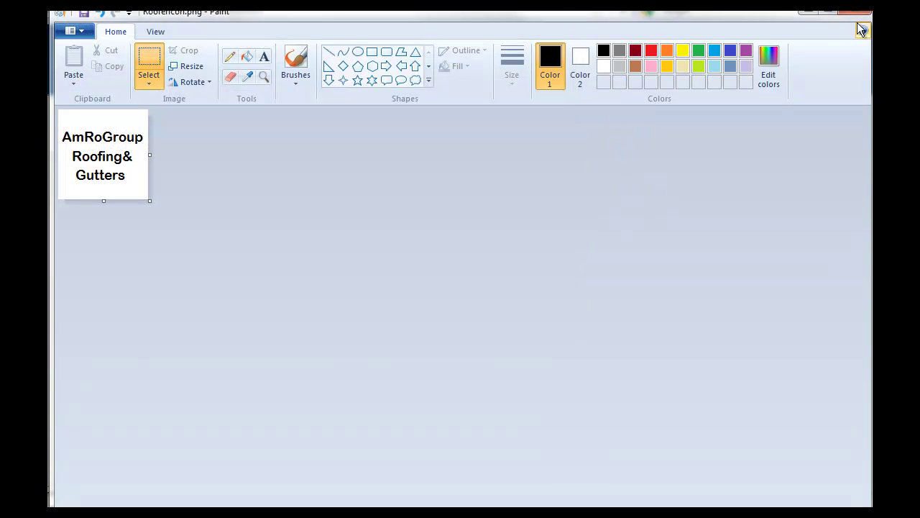
left_click(848, 9)
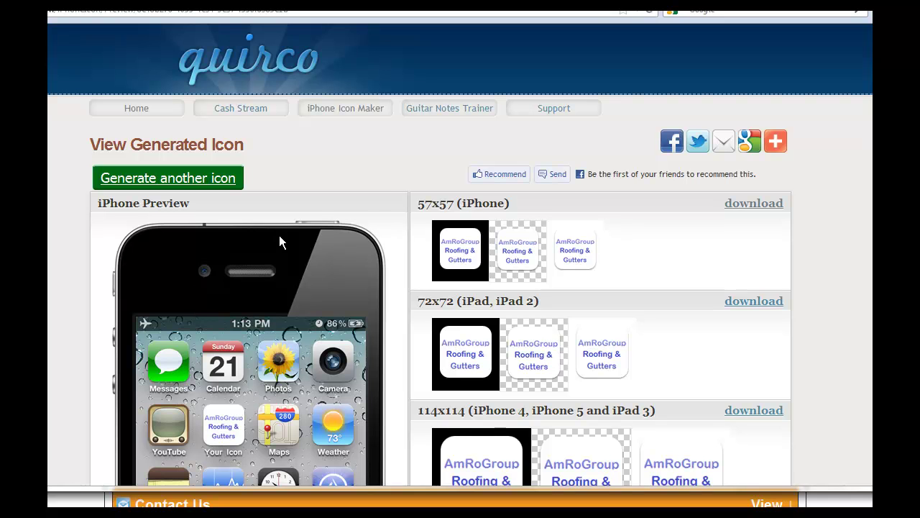
left_click(208, 179)
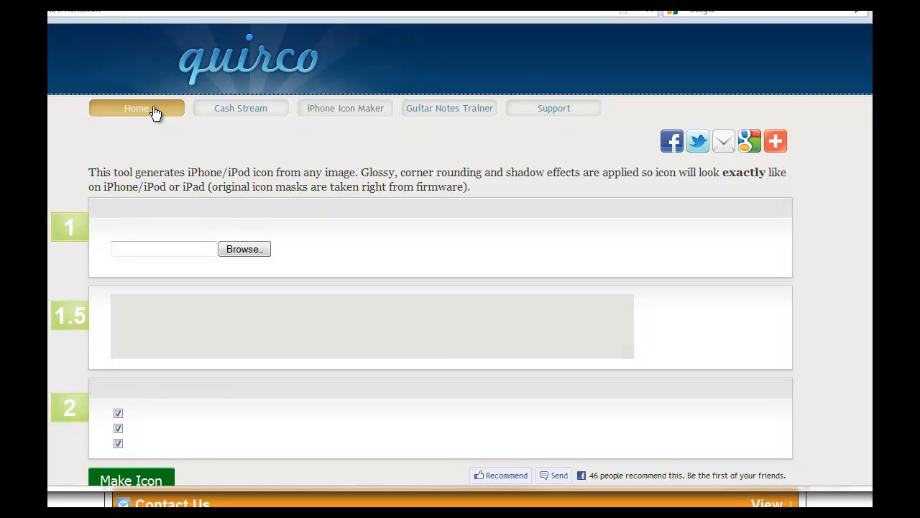
left_click(153, 112)
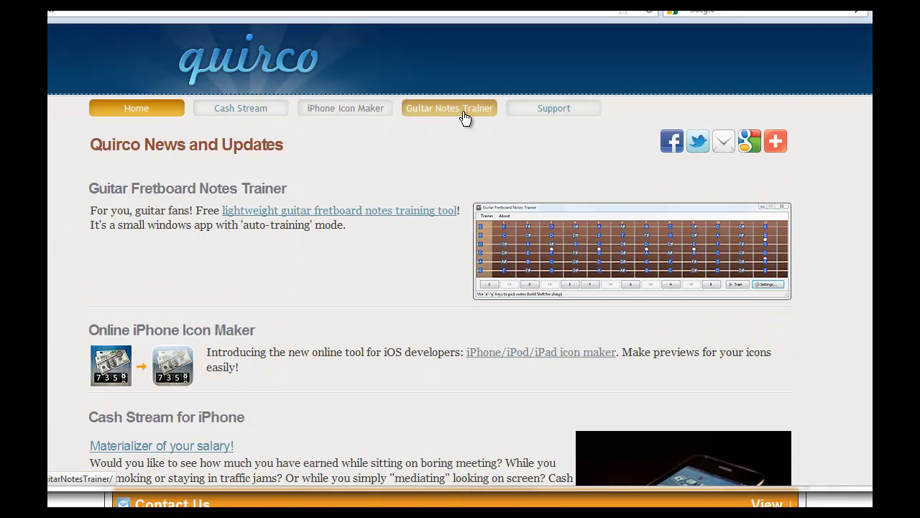
left_click(338, 109)
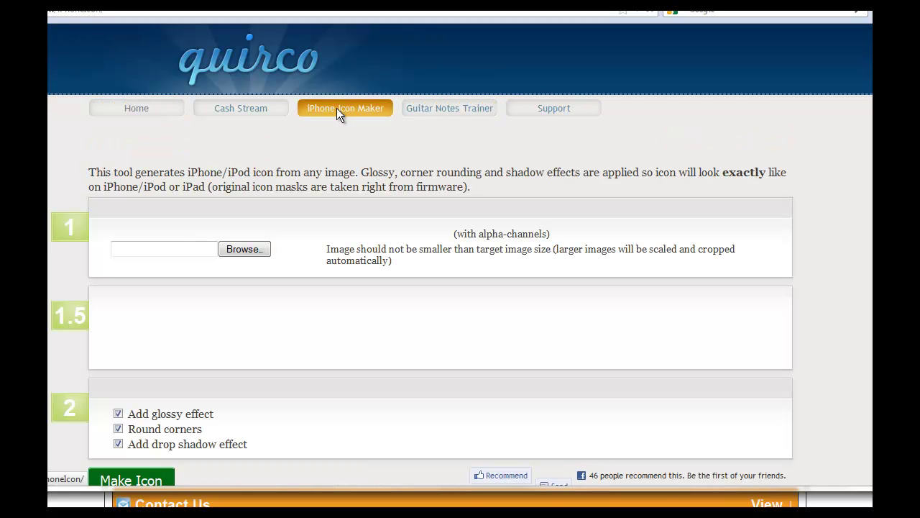
left_click(244, 250)
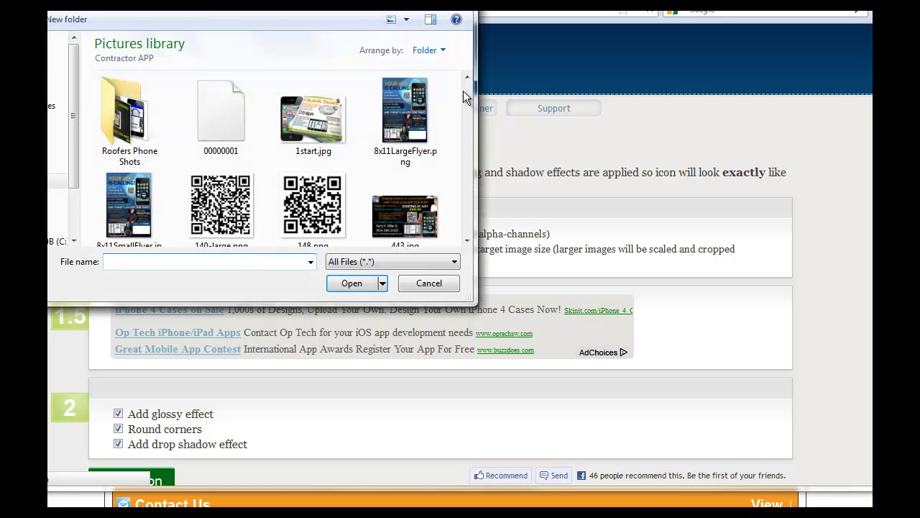
- Choose Roofericon.png as the source and make the iPhone icons
left_click_drag(463, 91, 466, 220)
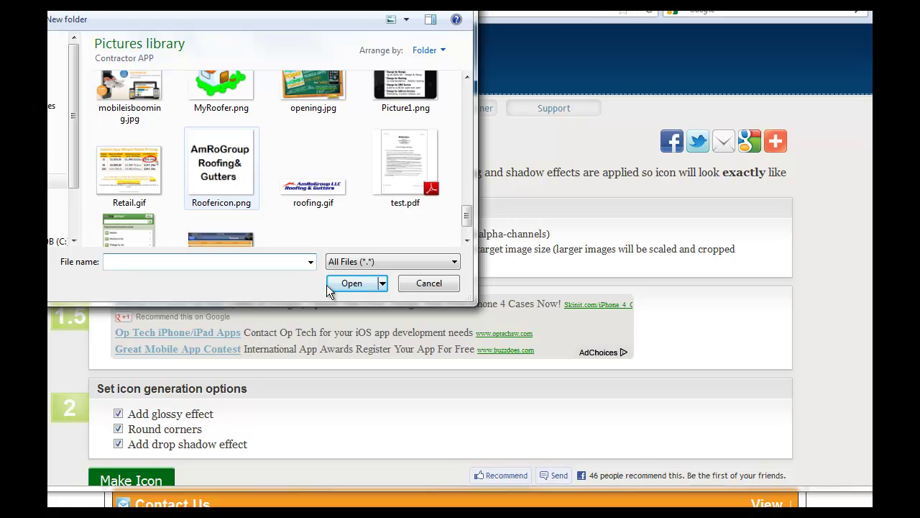
double_click(226, 170)
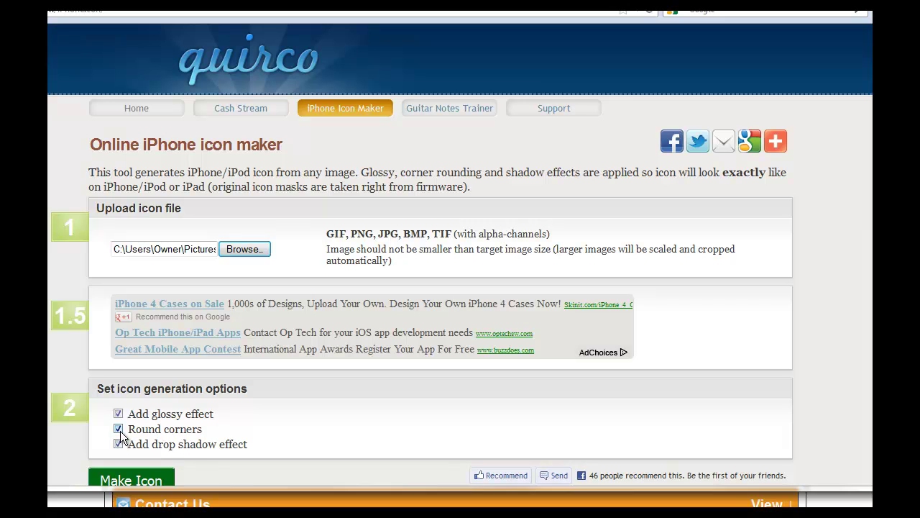
left_click(135, 483)
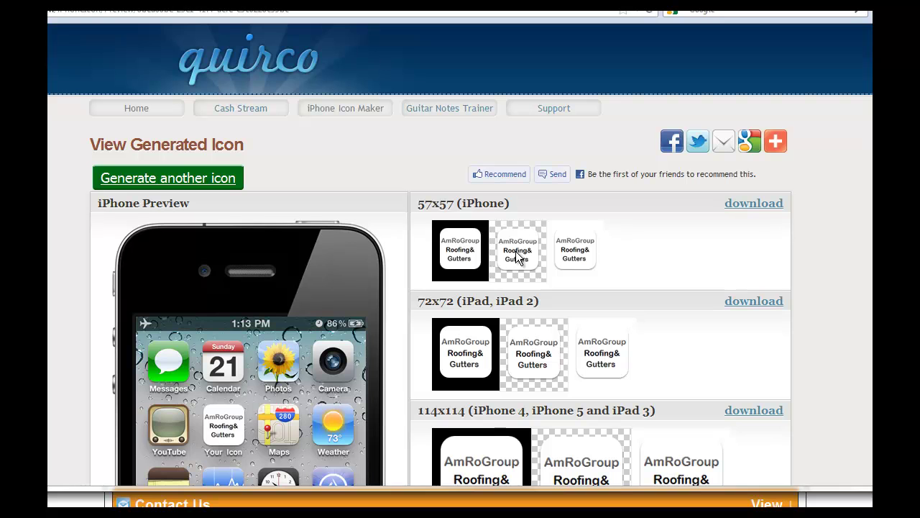
- Save the 57x57 icon as iPhoneIcon_Small.png, overwriting the existing file
right_click(572, 257)
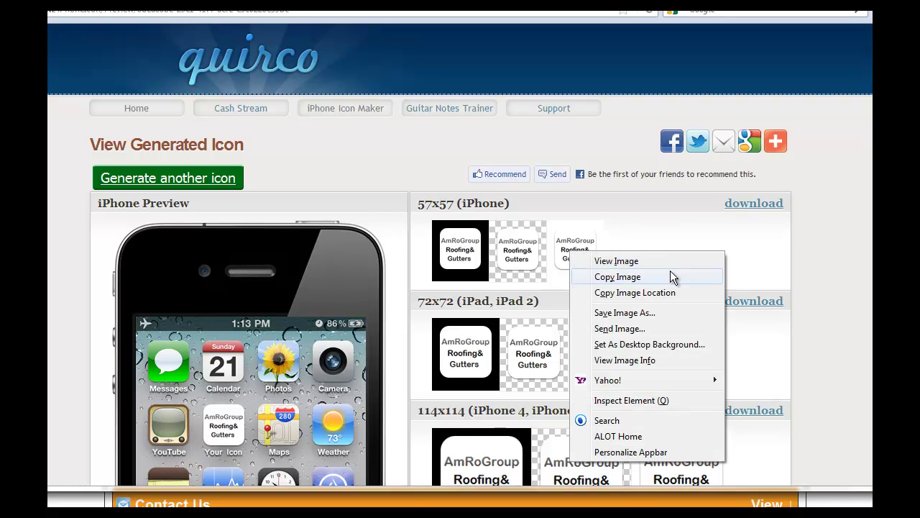
left_click(624, 316)
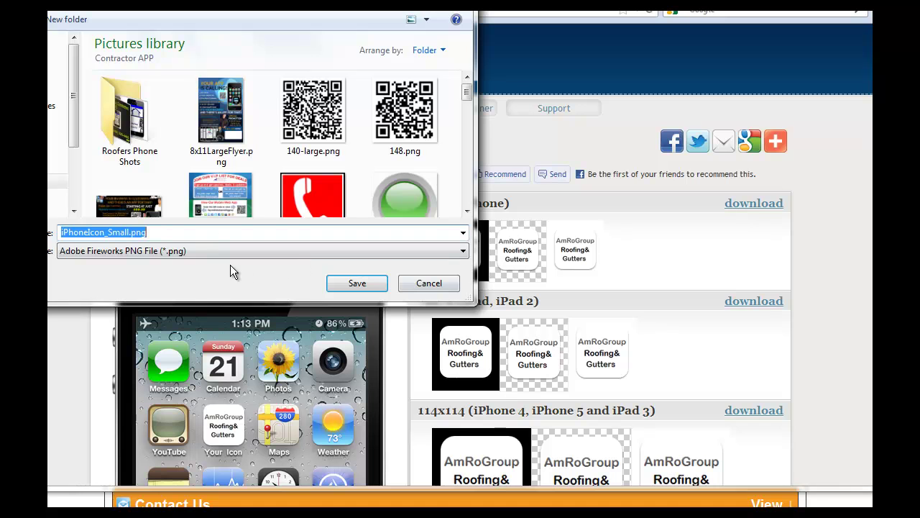
left_click(357, 283)
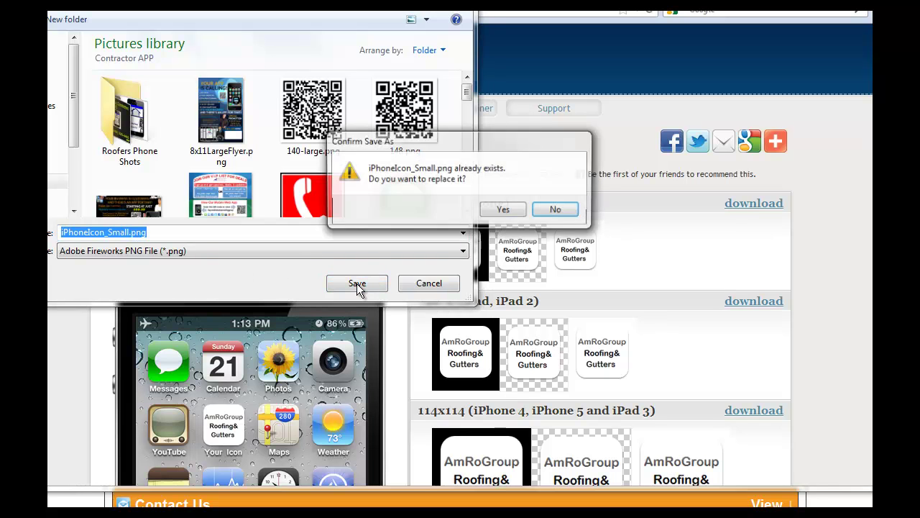
left_click(504, 210)
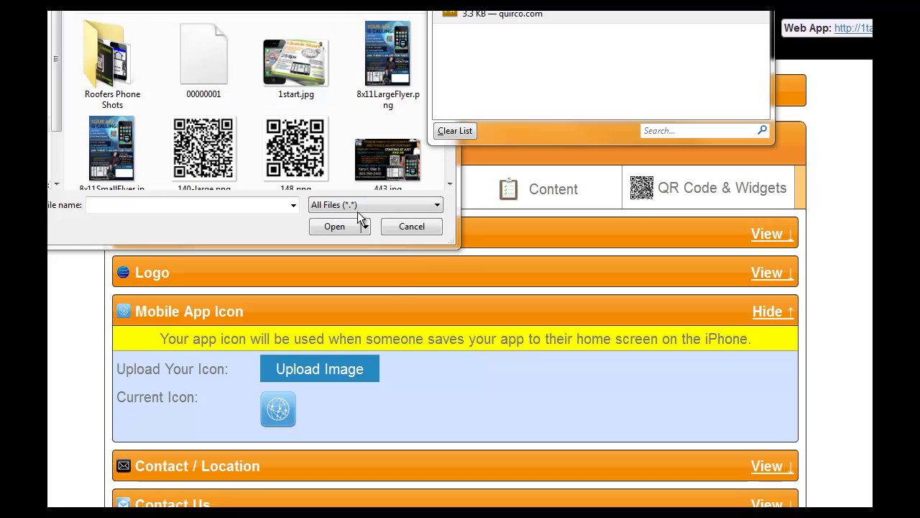
- Close the leftover file picker dialog
left_click(415, 245)
left_click(413, 228)
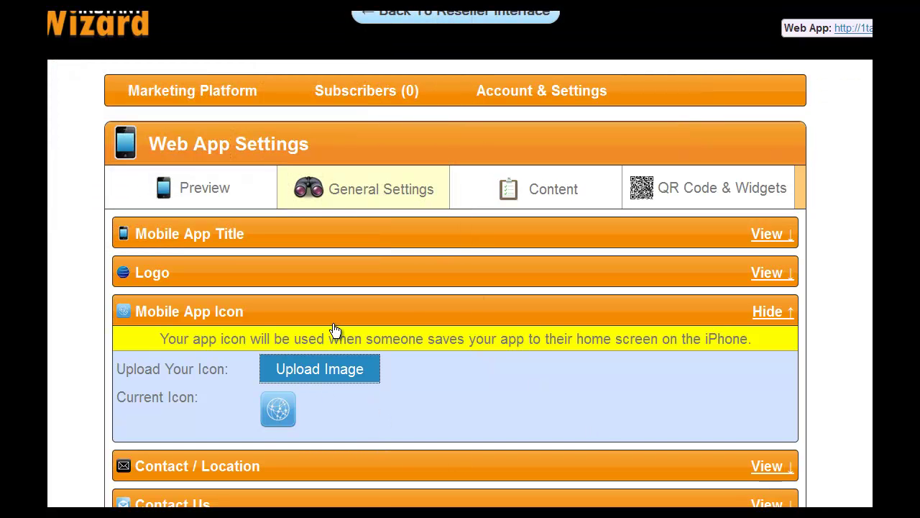
- Upload iPhoneIcon_Small.png as the new Mobile App Icon
left_click(309, 374)
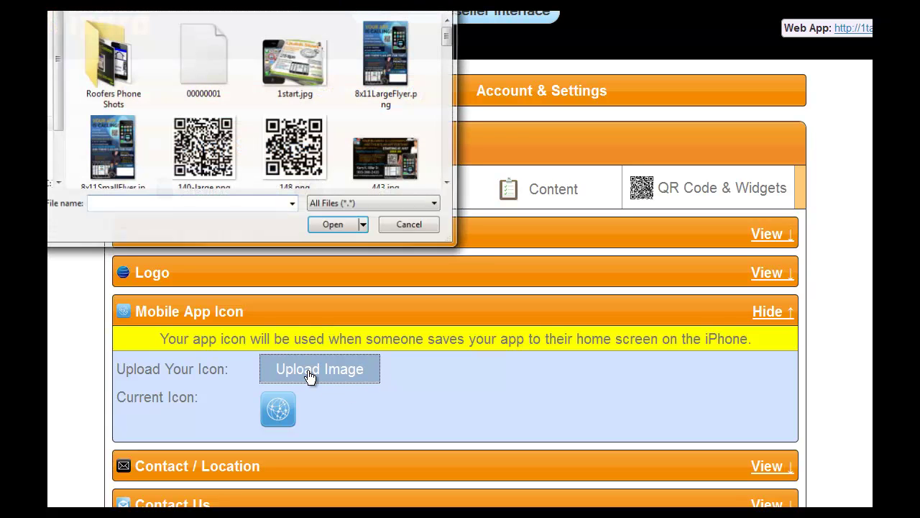
left_click_drag(446, 35, 445, 125)
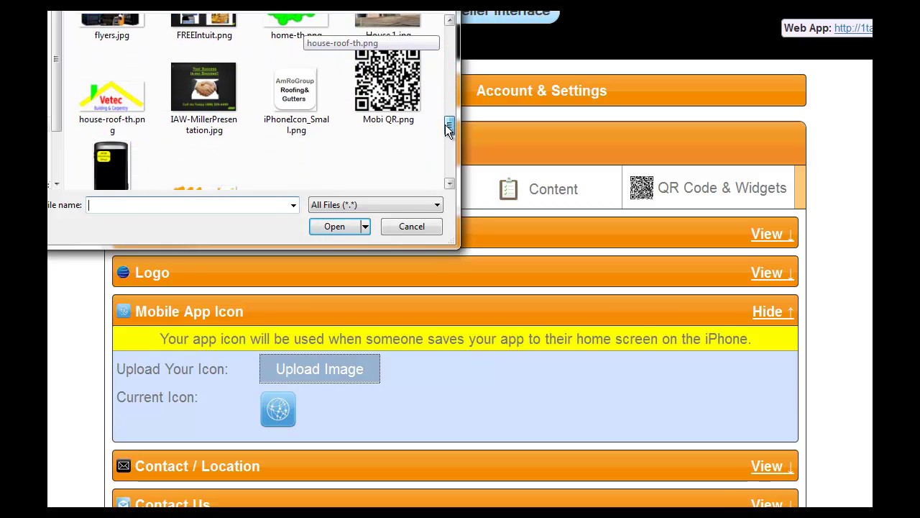
left_click(302, 97)
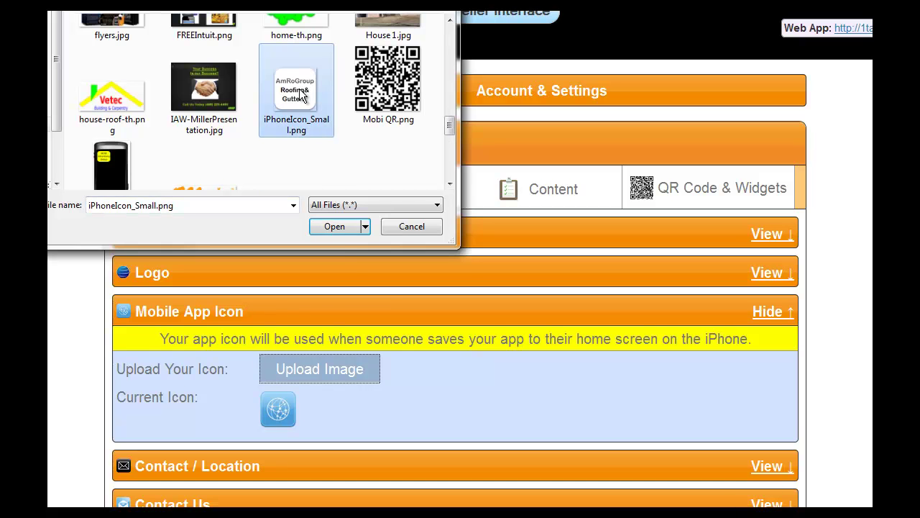
left_click(340, 227)
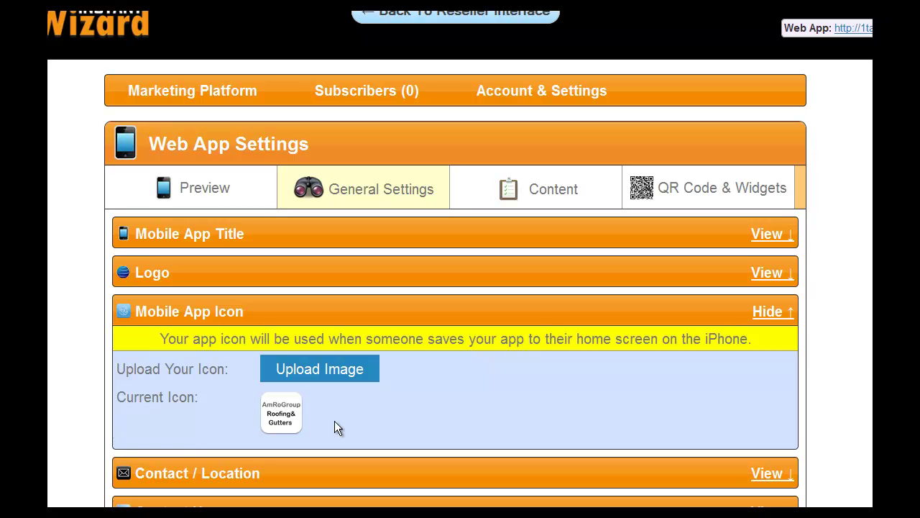
- In the phone preview, view the Save To Homescreen instructions, then return to the main menu
left_click(220, 189)
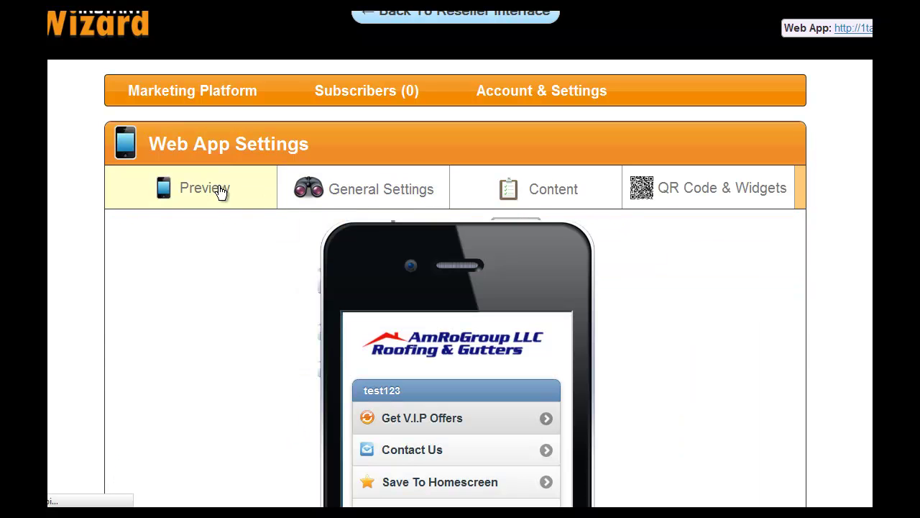
scroll(445, 195, "down", 3)
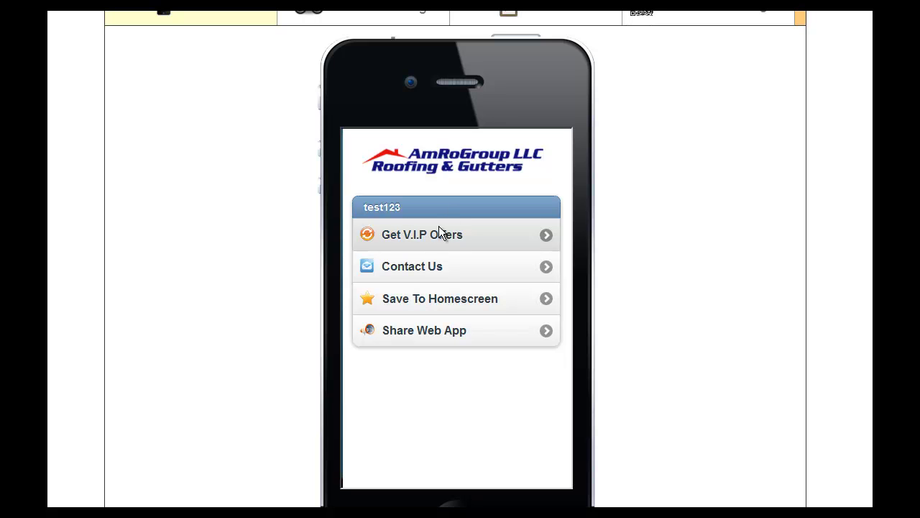
left_click(430, 302)
left_click(430, 301)
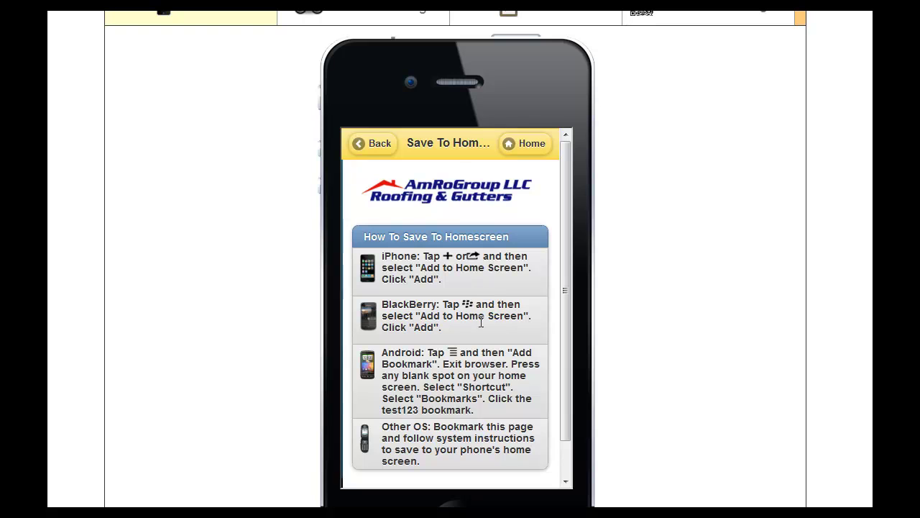
left_click(380, 152)
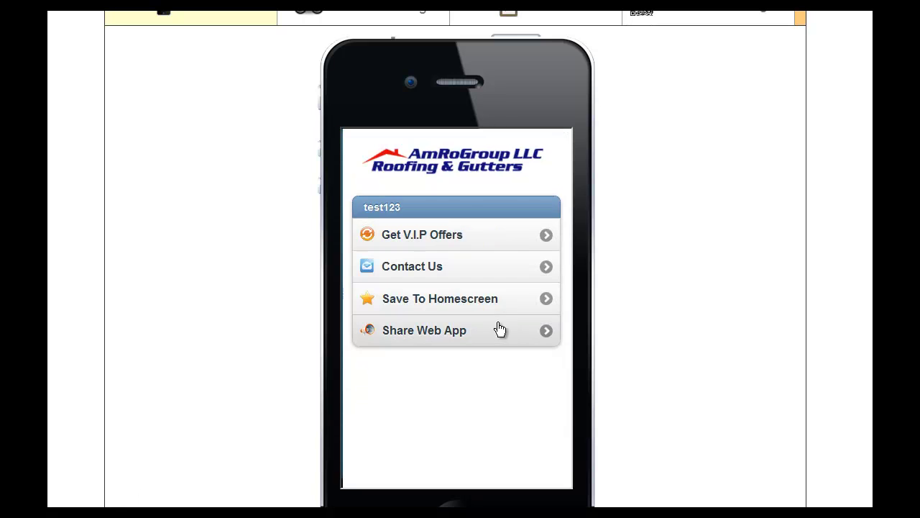